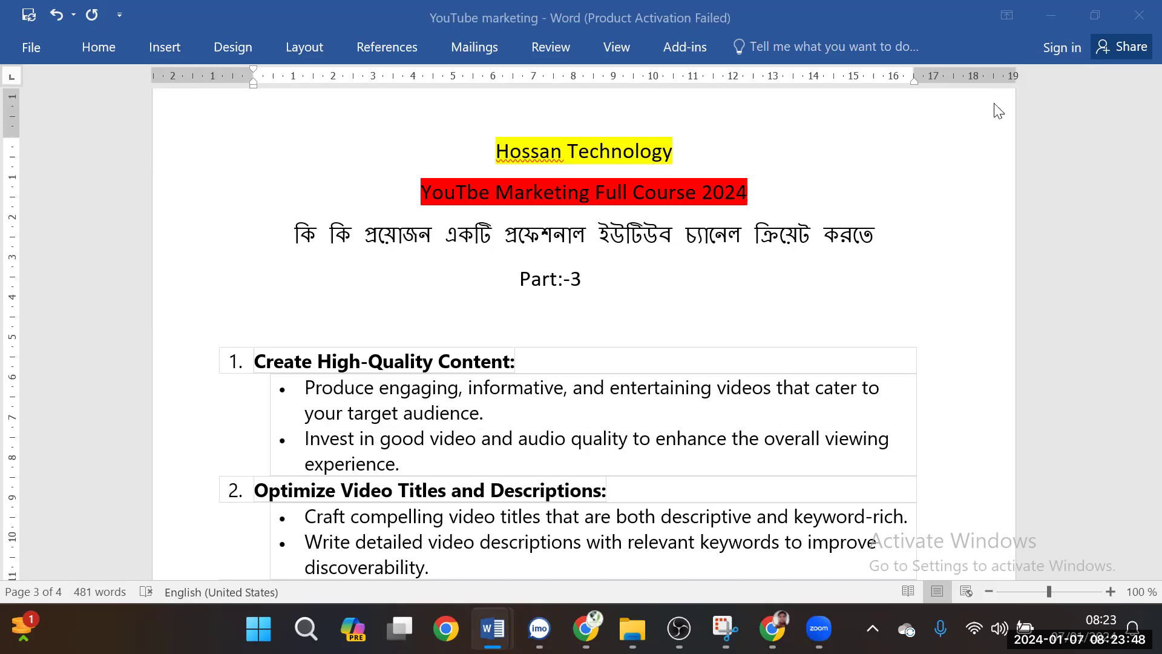
Look through the Part 3 list of YouTube marketing tips in the document, from content quality to playlists.
scroll(642, 393, down, 10)
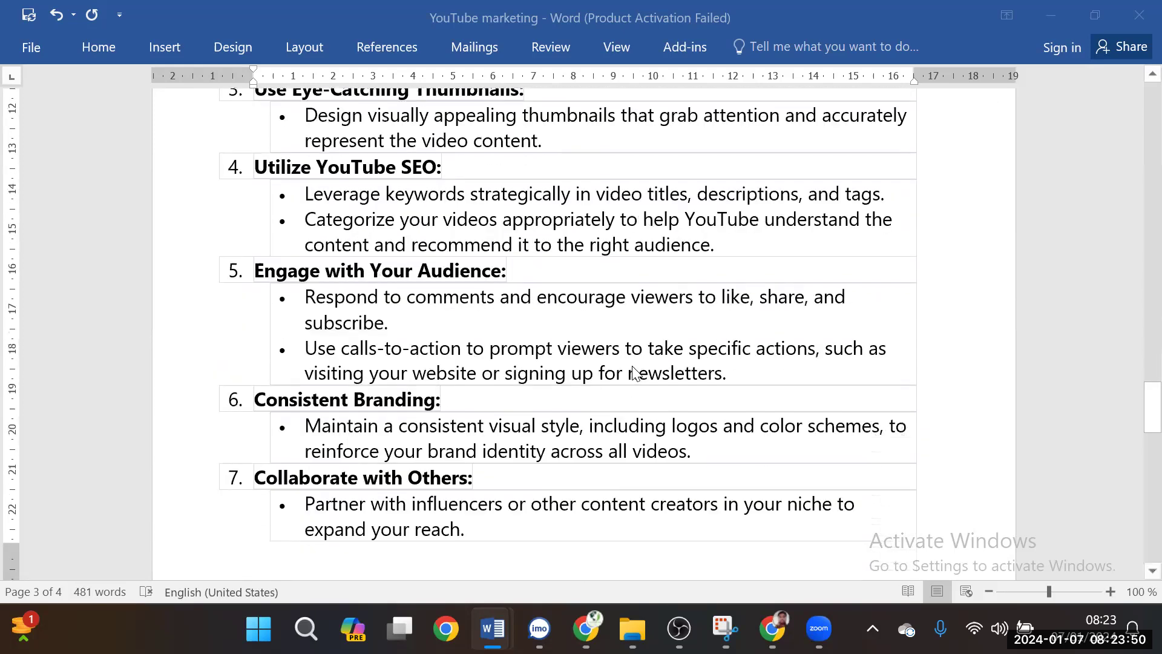
scroll(634, 367, down, 5)
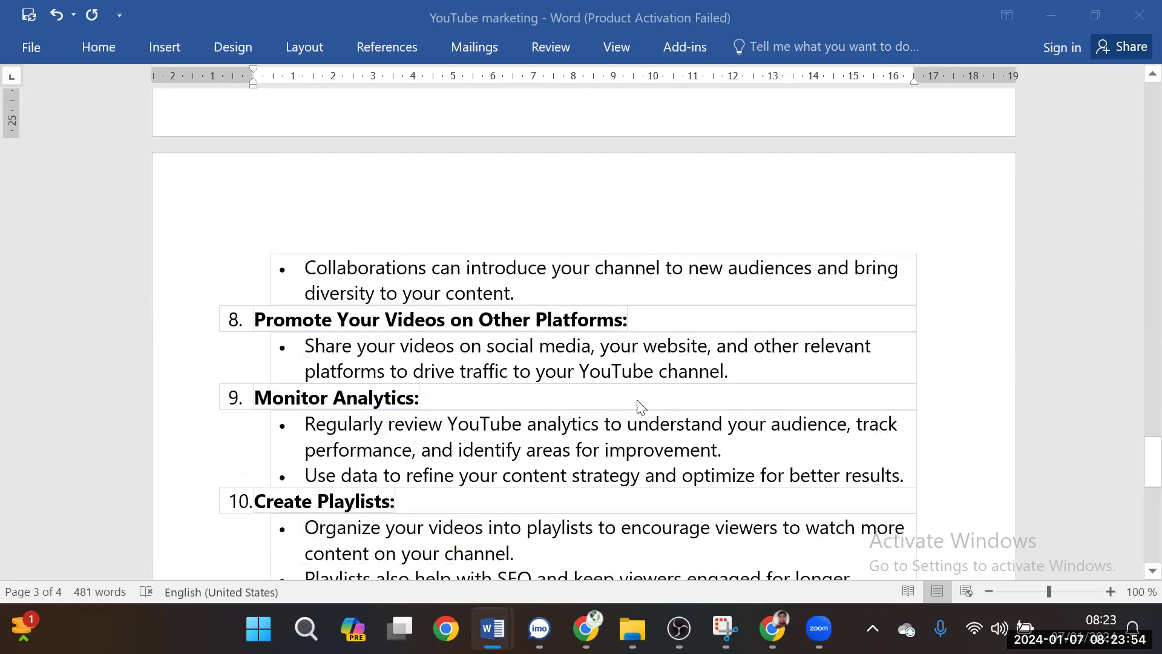
scroll(678, 393, down, 2)
scroll(678, 387, up, 8)
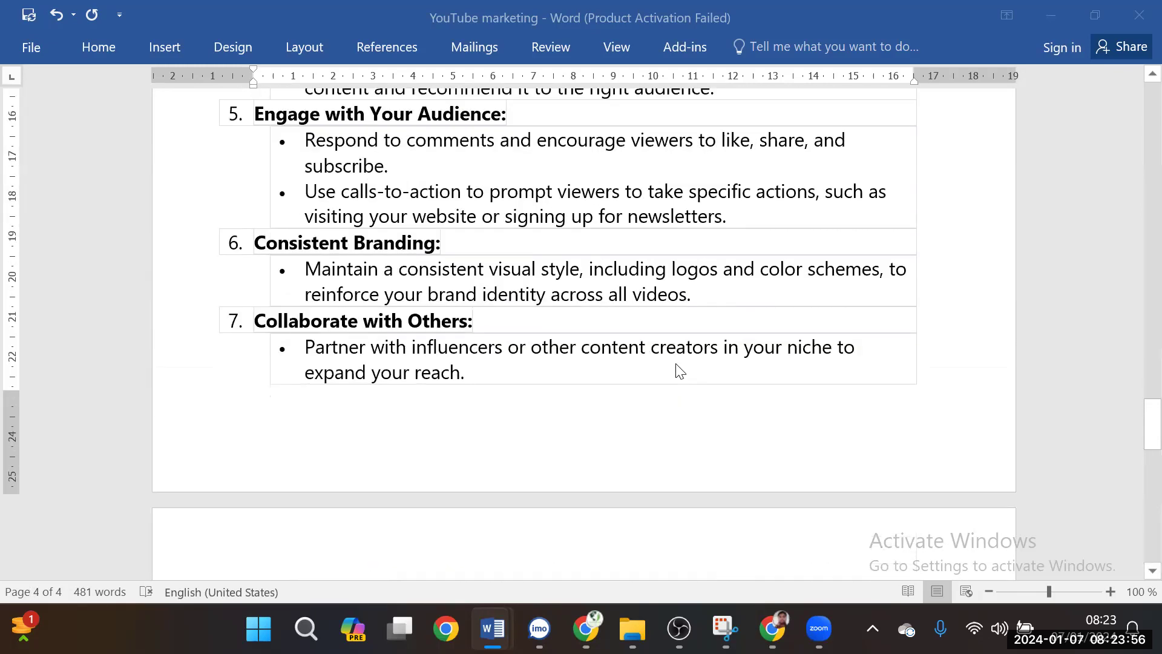
scroll(680, 370, up, 6)
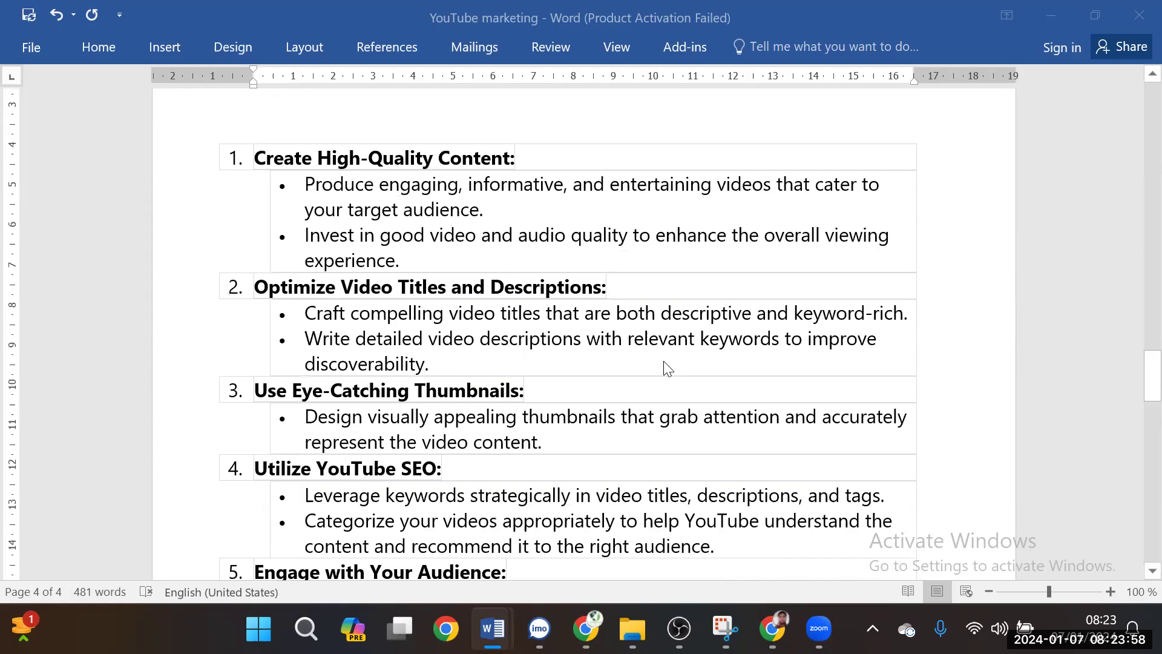
scroll(668, 363, up, 4)
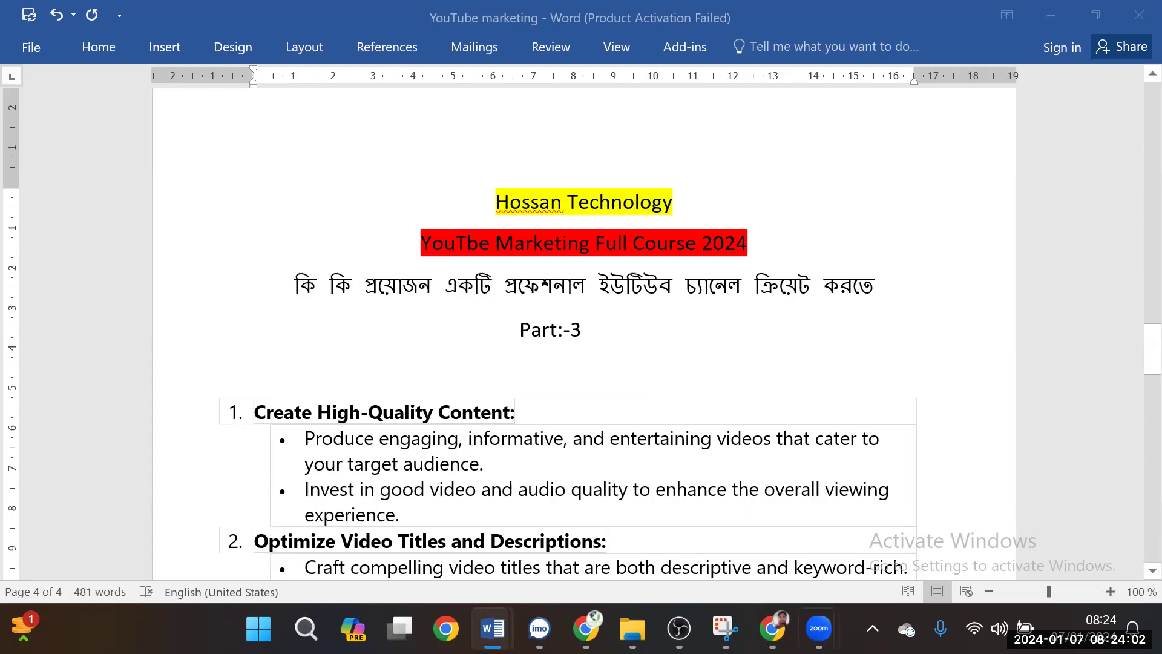
Switch to YouTube in Chrome, open YouTube Studio for the signed-in channel, and dismiss the welcome and dark theme notices.
click(772, 628)
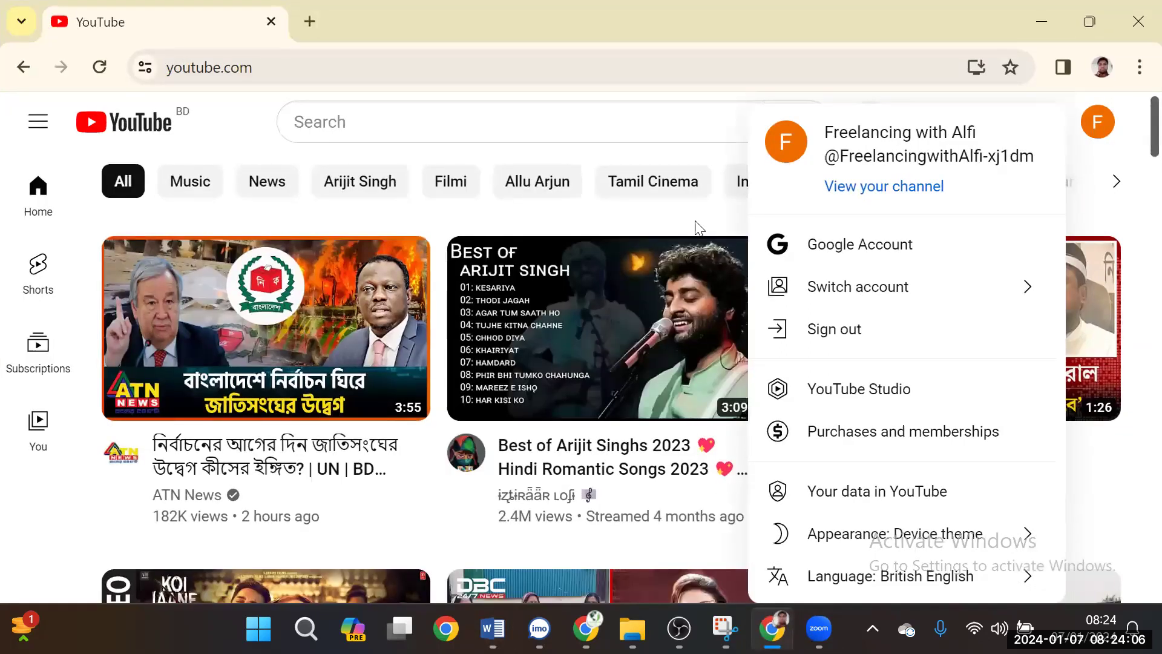
click(1108, 133)
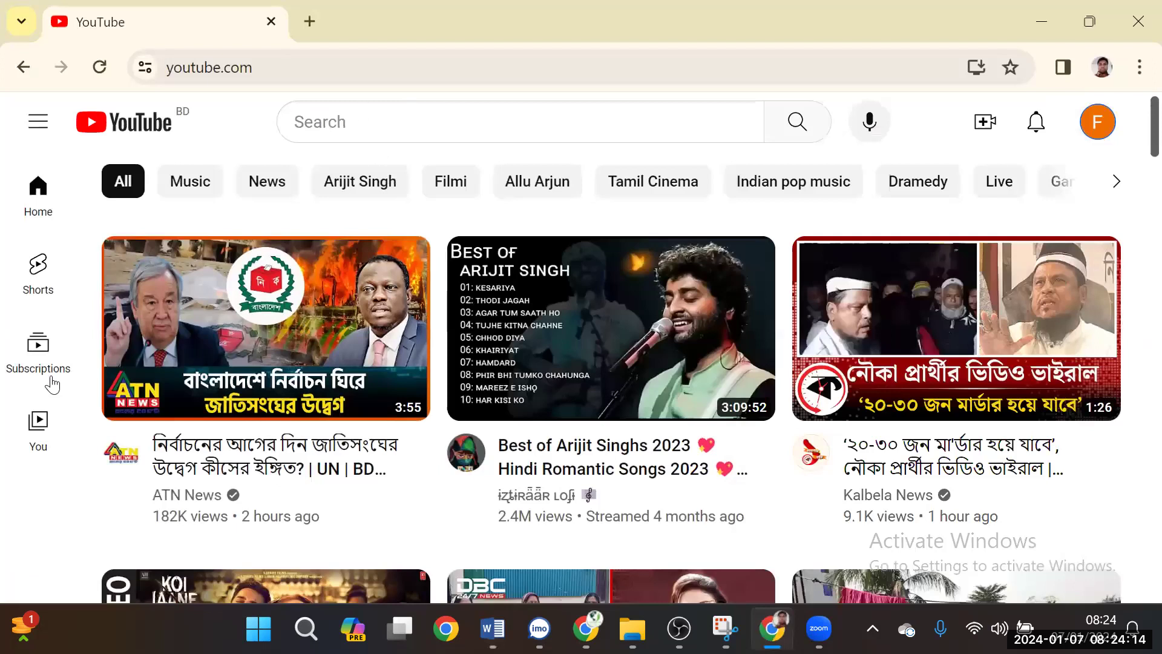
click(1098, 125)
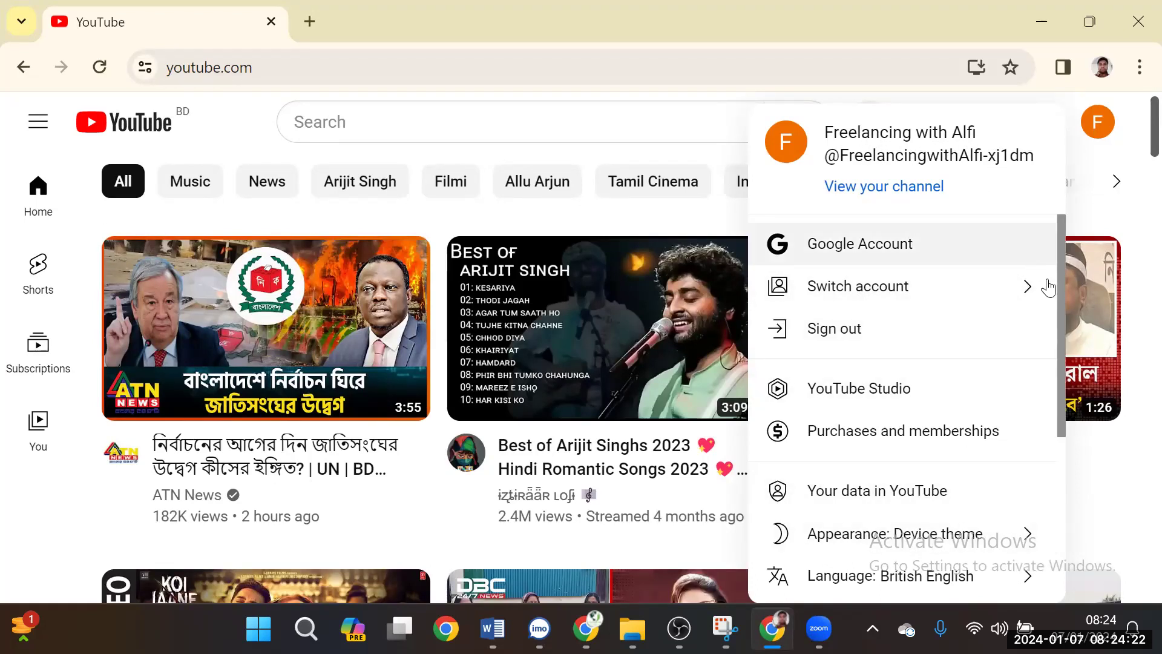
drag(1063, 281, 1048, 262)
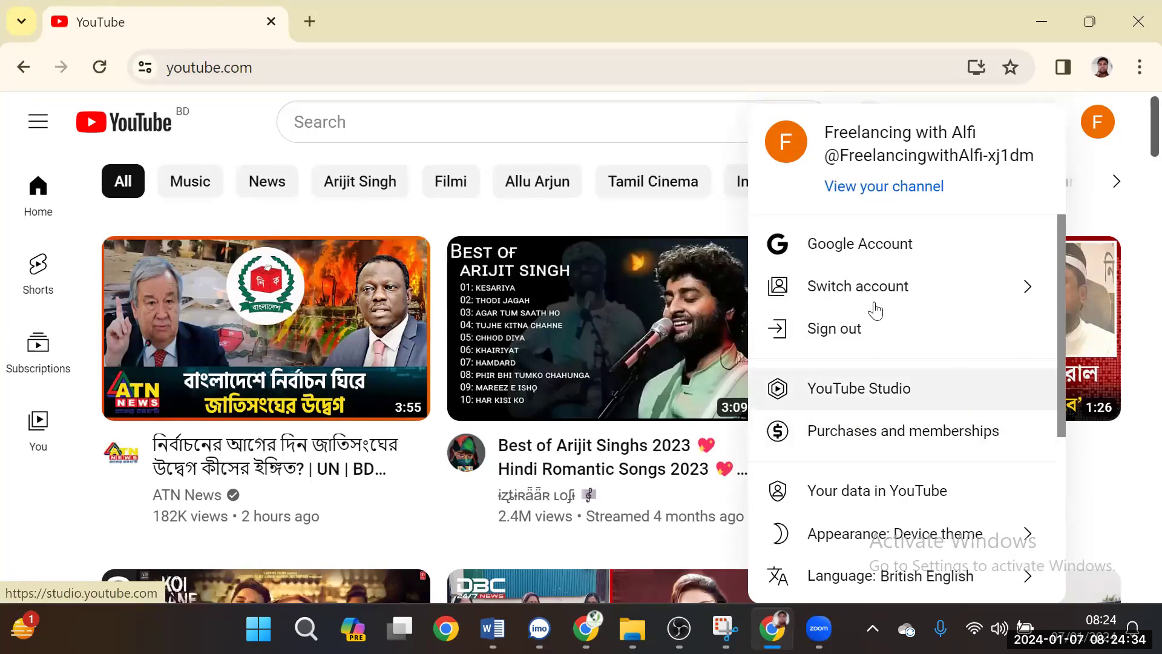
click(936, 397)
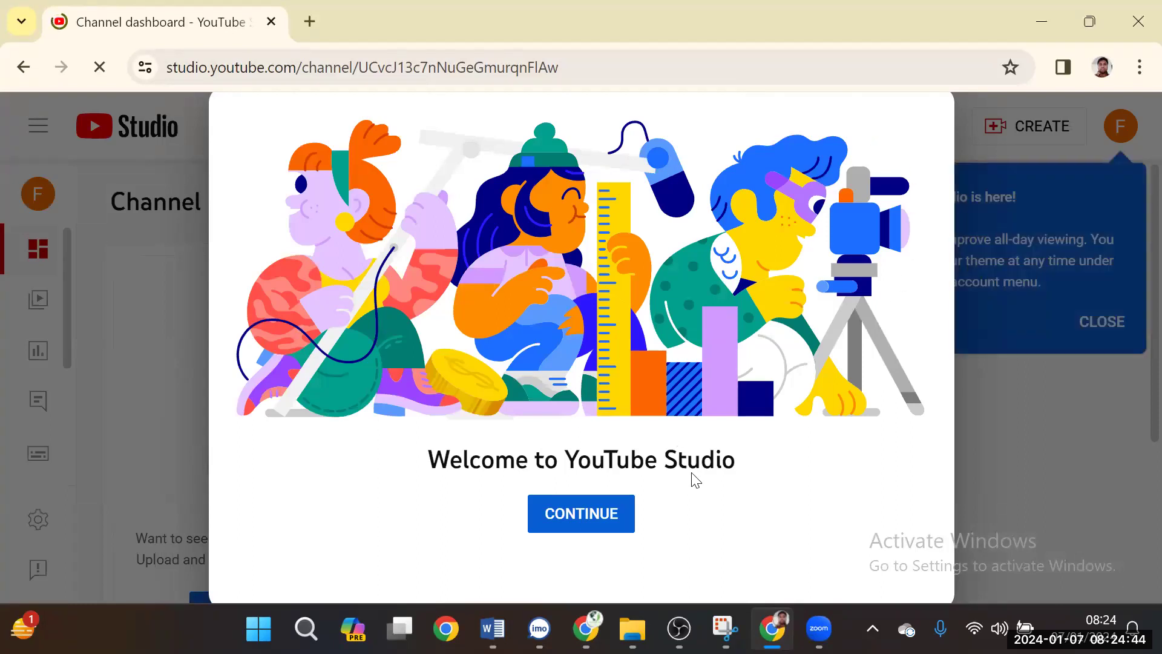
click(608, 518)
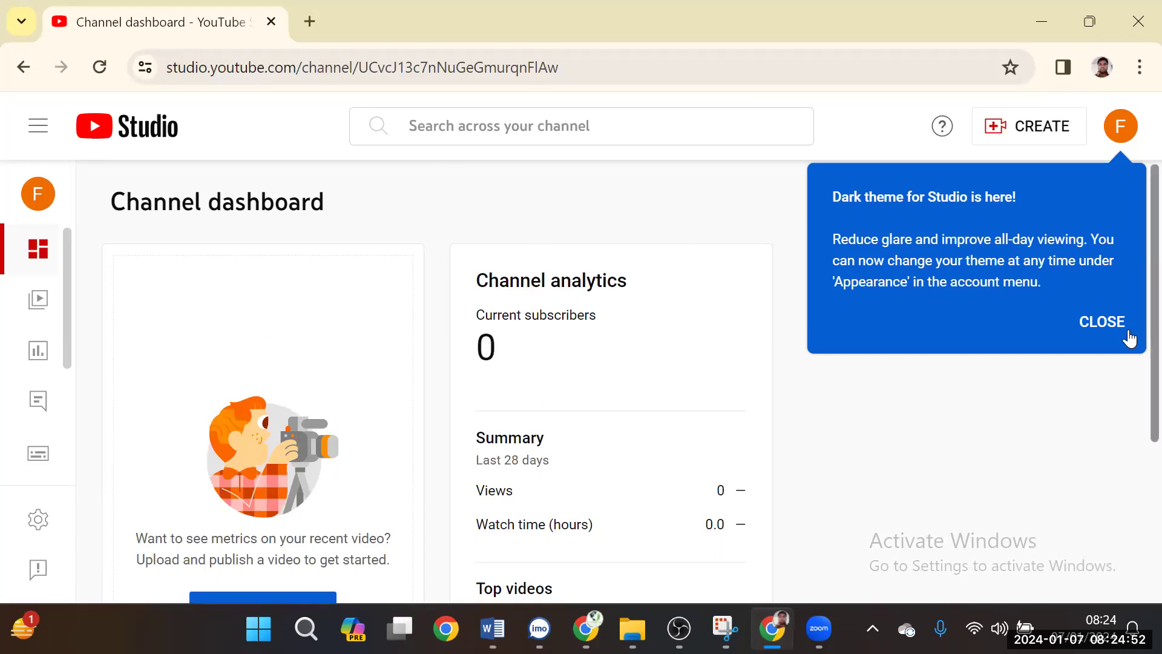
click(378, 334)
click(371, 330)
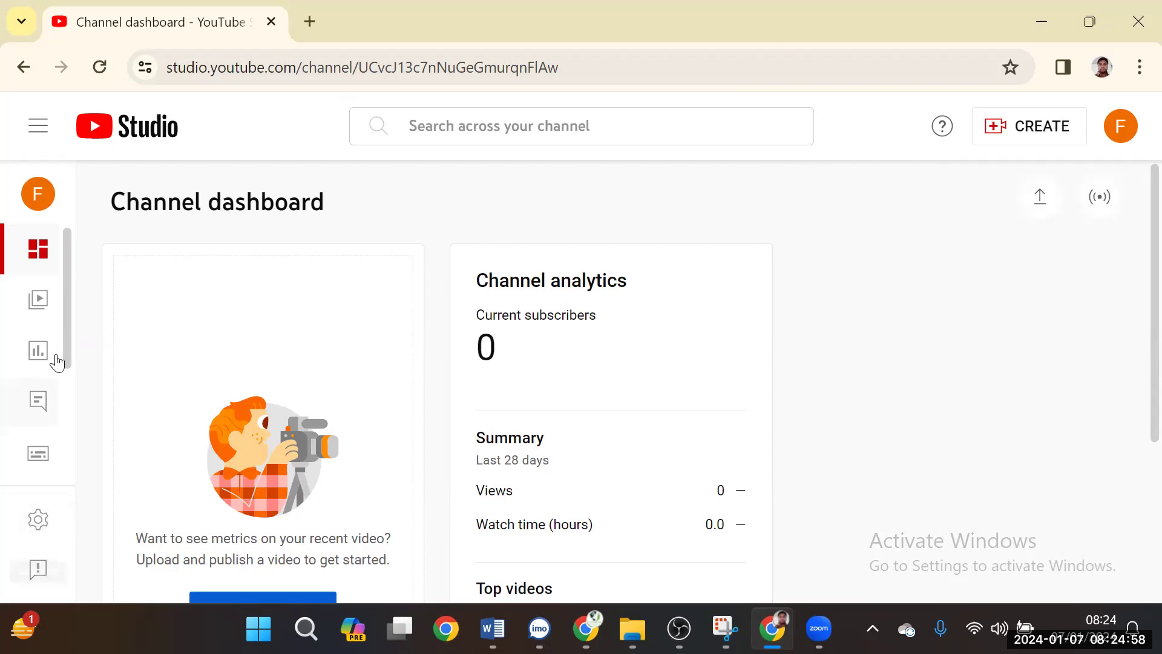
Open the Studio settings and check the default currency setting.
drag(65, 321, 67, 359)
click(32, 526)
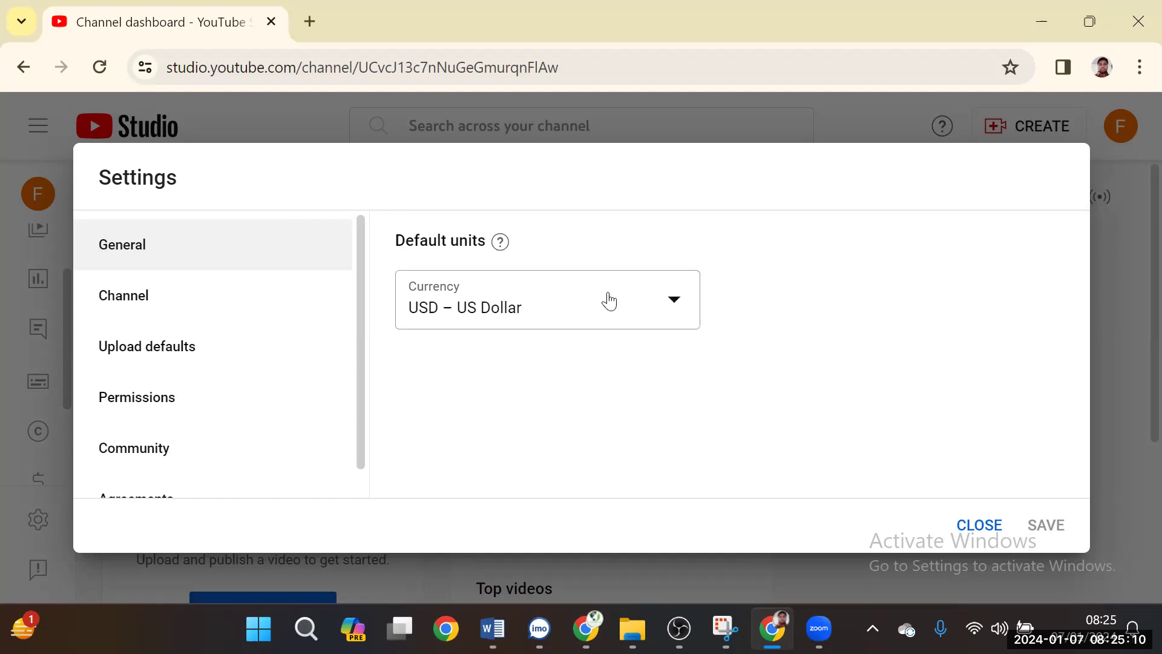
click(671, 310)
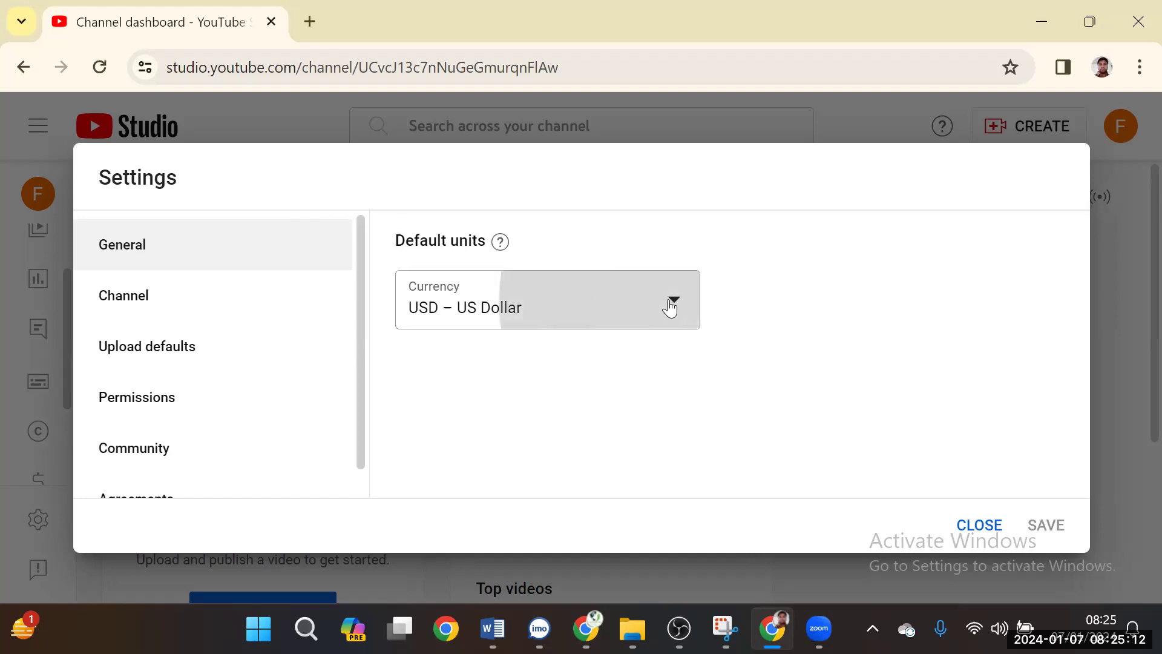
click(987, 331)
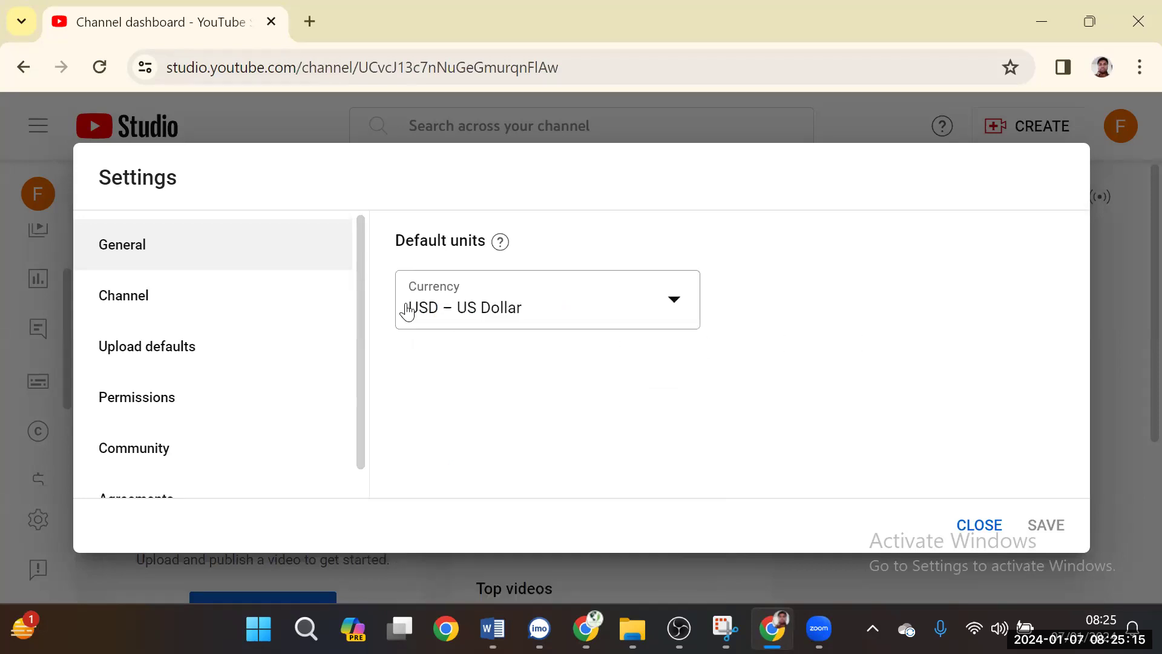
Set the channel's country of residence to Bangladesh in its basic info.
click(146, 308)
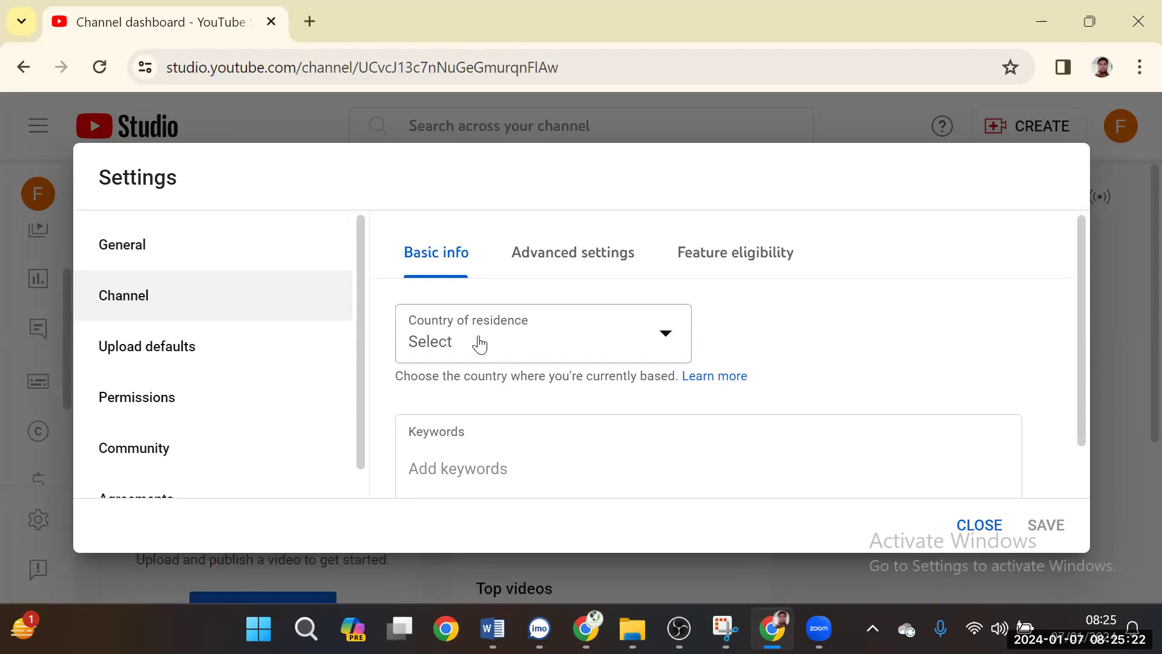
click(666, 345)
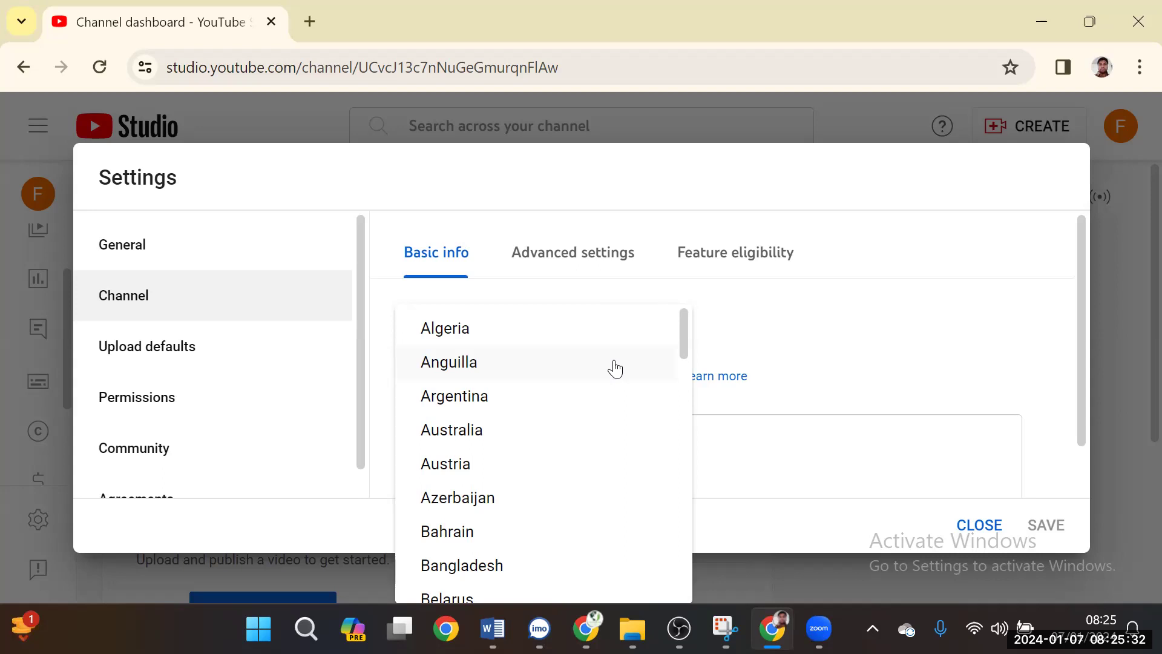
click(449, 565)
Add the channel keywords "getyuhtru4m" and "yhfhfhrtu" and save the settings.
scroll(751, 366, down, 1)
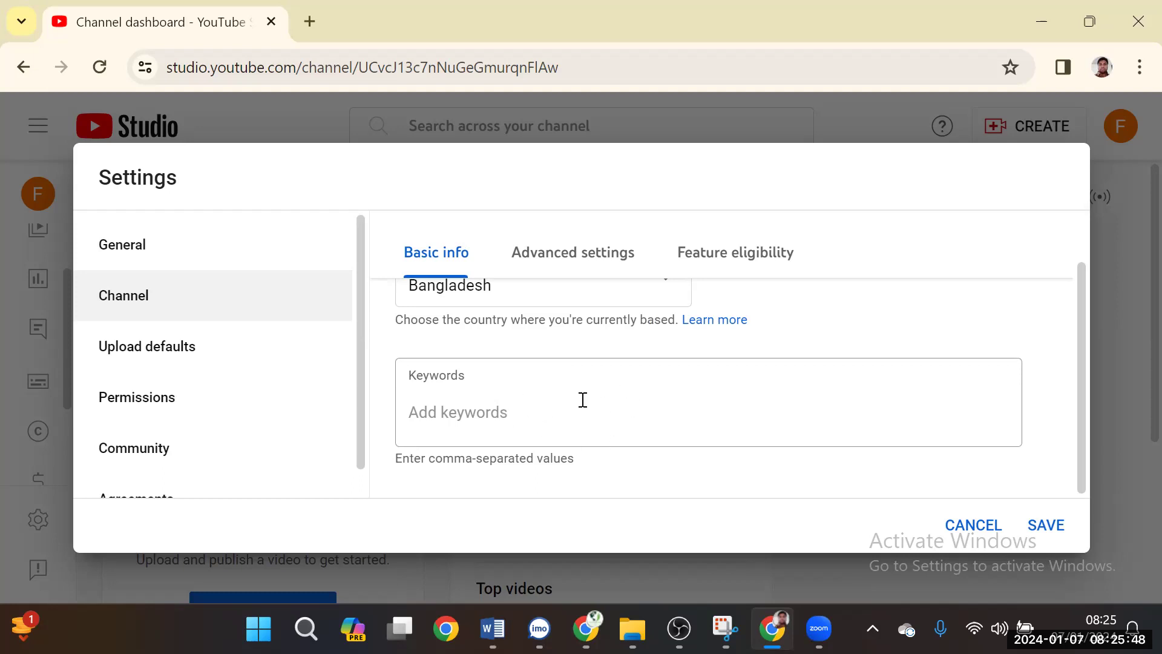
click(530, 405)
text(getyuhtru4m)
key(Return)
text(yhfh)
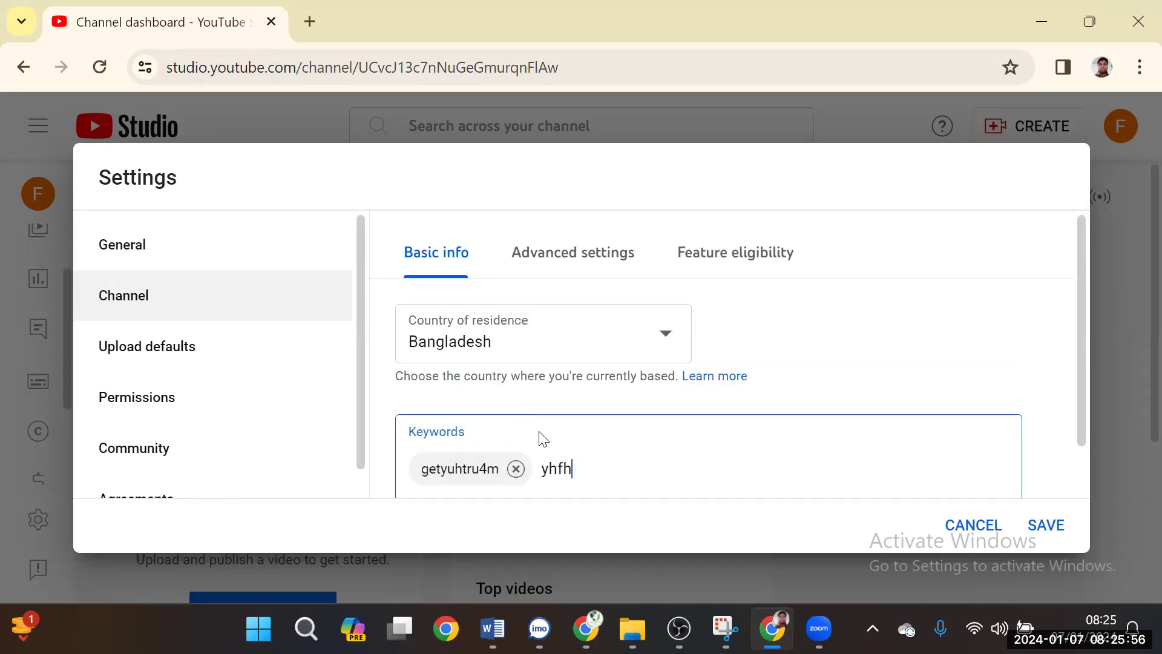
text(fhrtu)
key(Return)
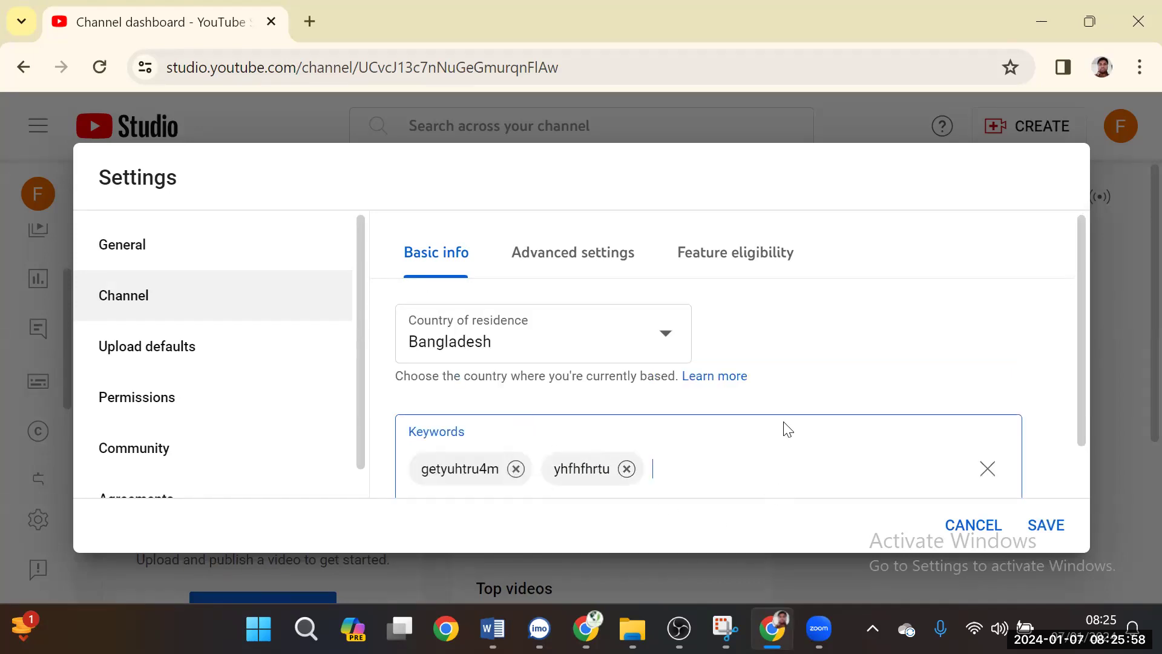
scroll(783, 430, down, 1)
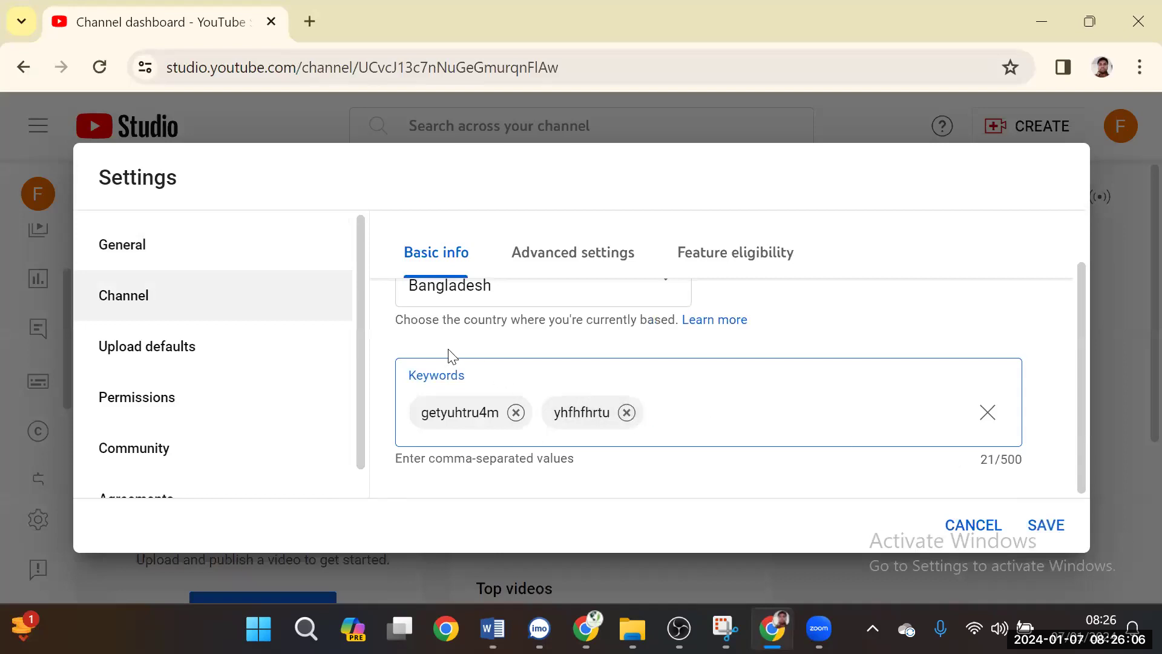
click(1051, 528)
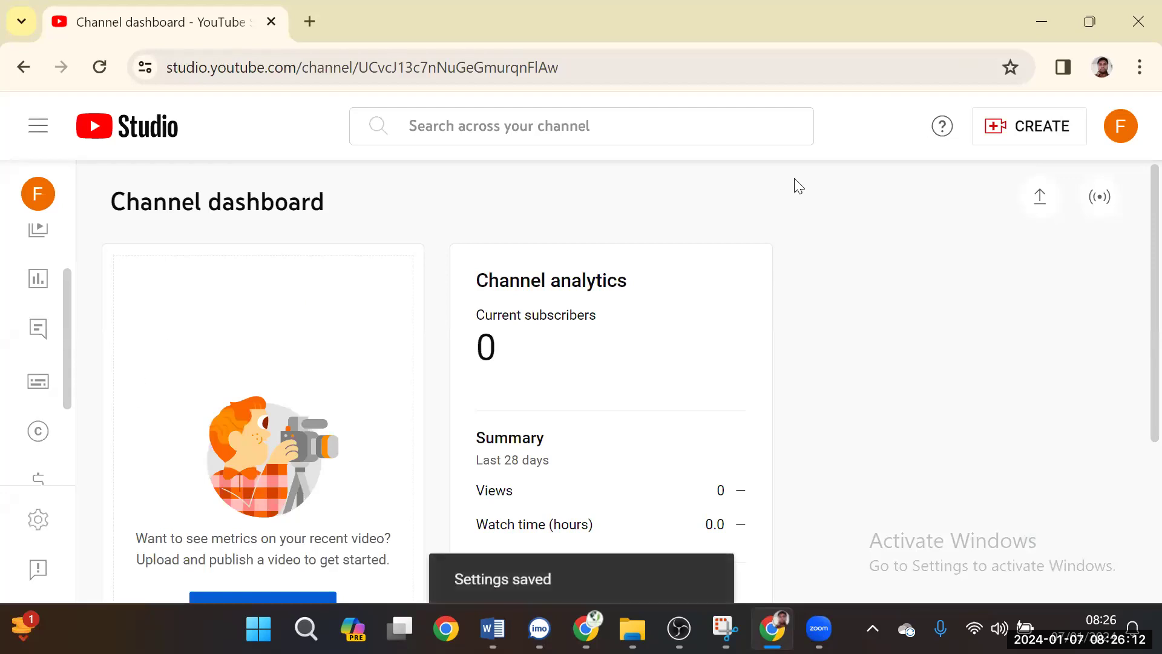
Reopen the Studio settings, examine the basic info and advanced settings of the upload defaults, and close them without changes.
click(36, 520)
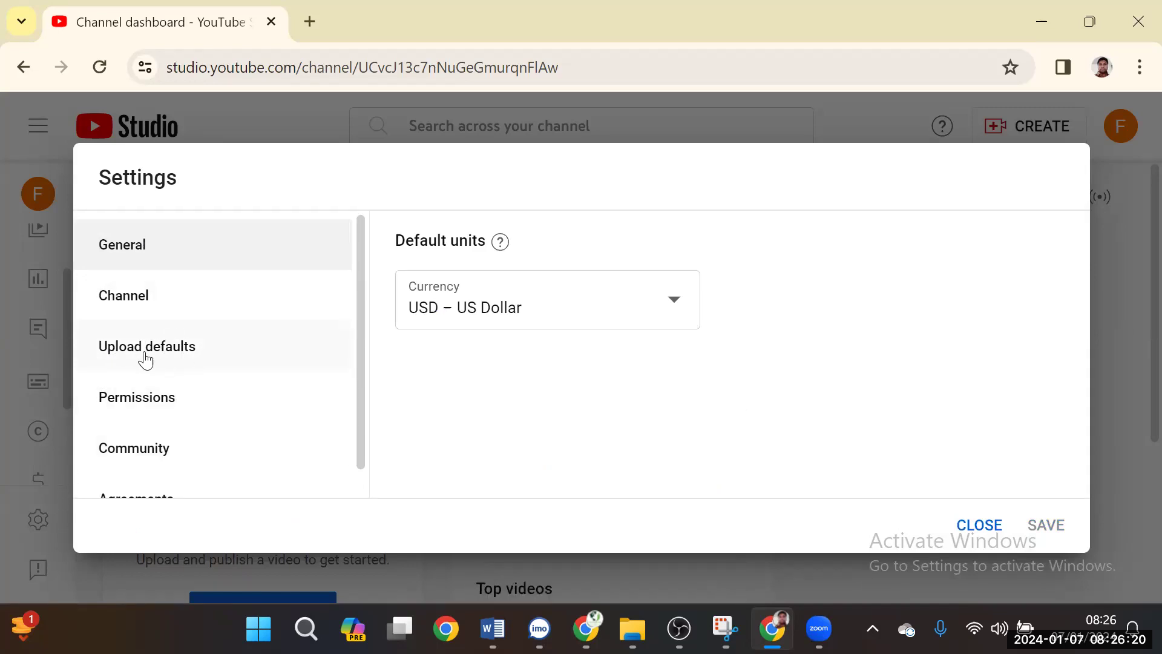
click(309, 361)
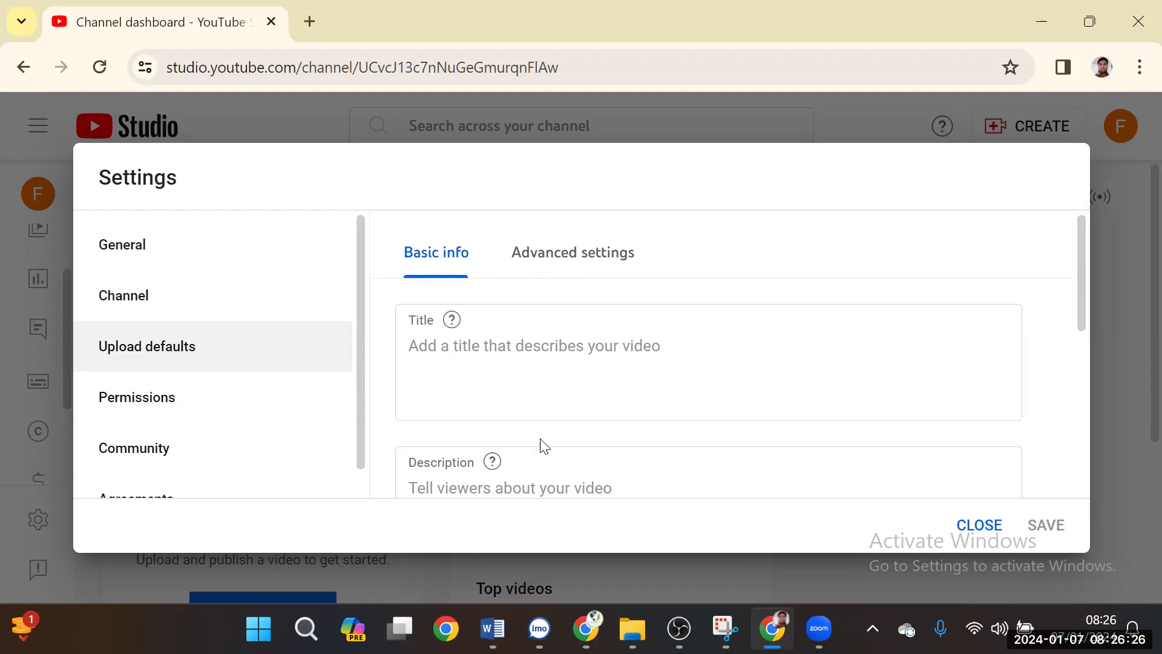
scroll(543, 439, down, 5)
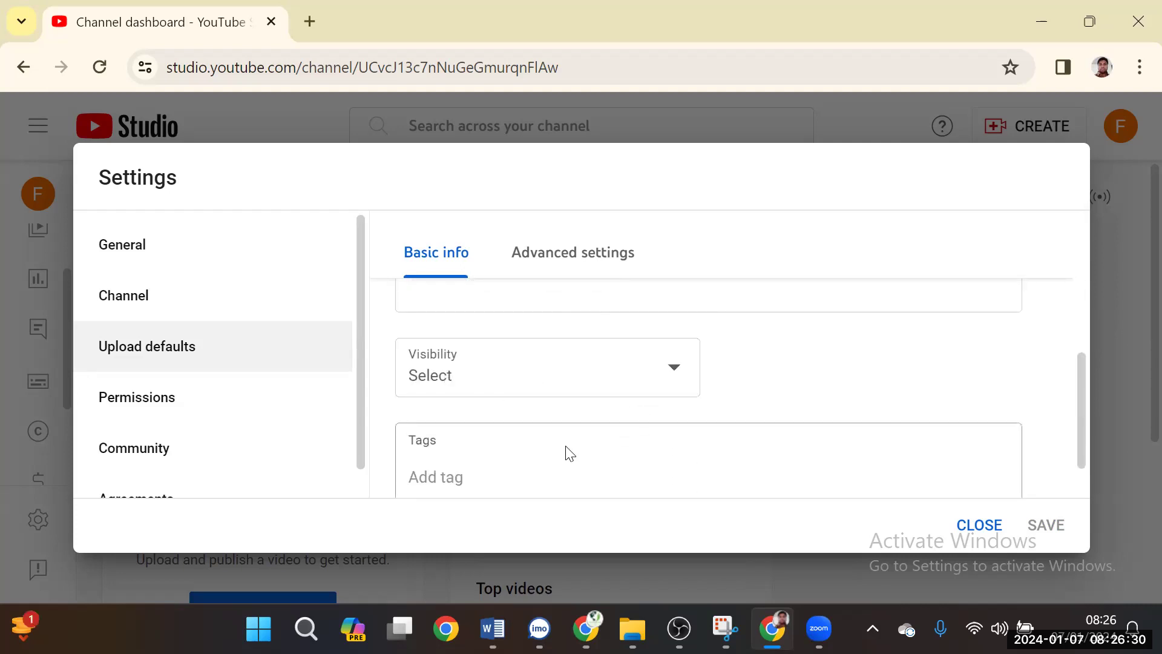
scroll(557, 466, down, 2)
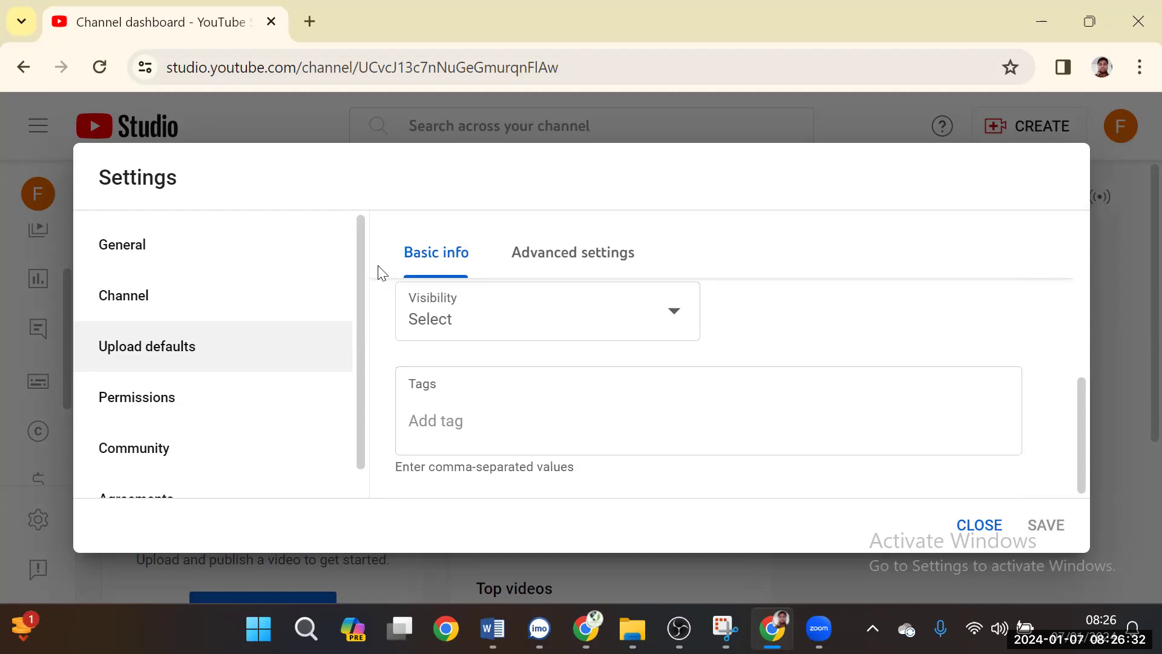
scroll(535, 371, up, 7)
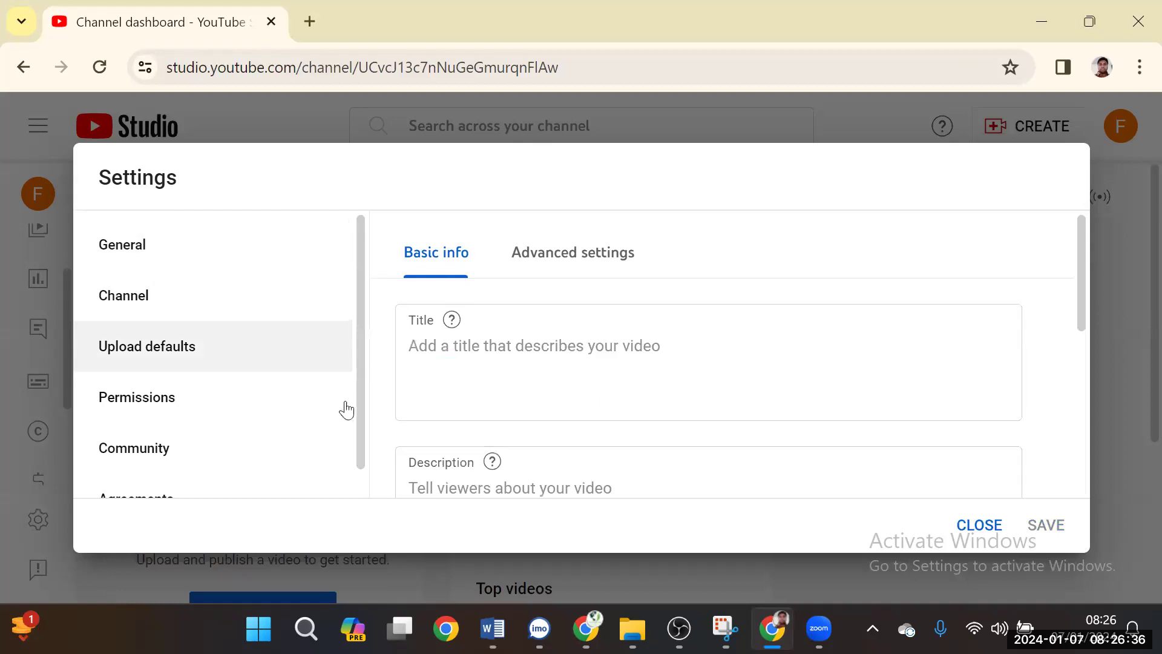
click(548, 266)
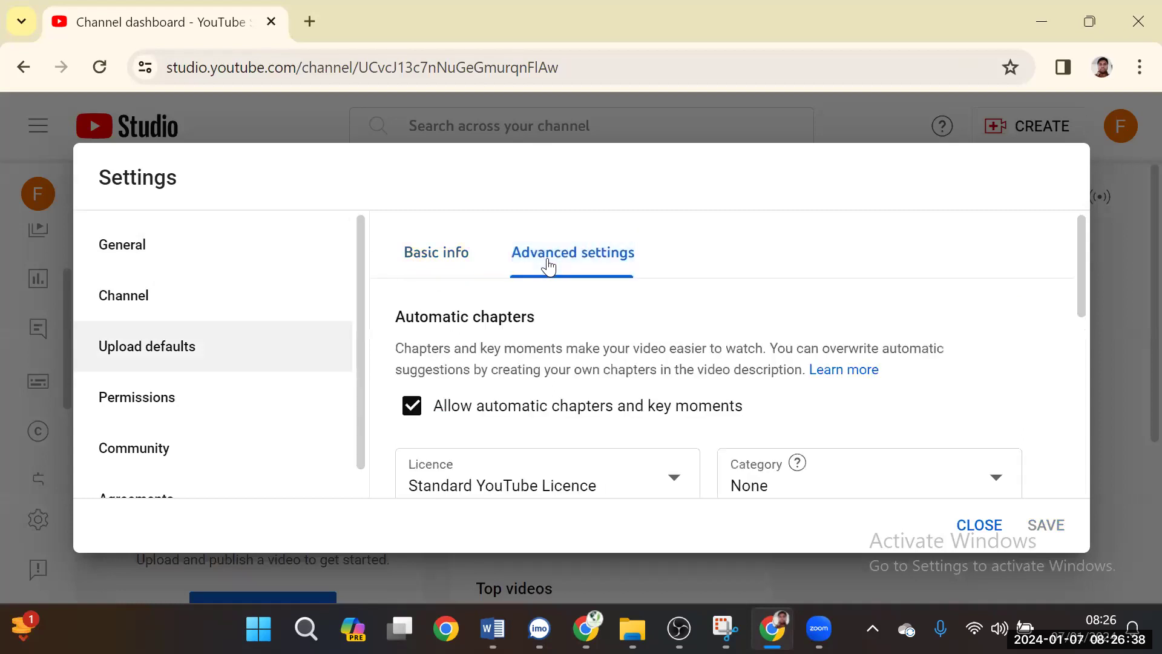
scroll(478, 328, down, 2)
scroll(478, 327, down, 1)
scroll(483, 313, up, 3)
scroll(475, 345, down, 5)
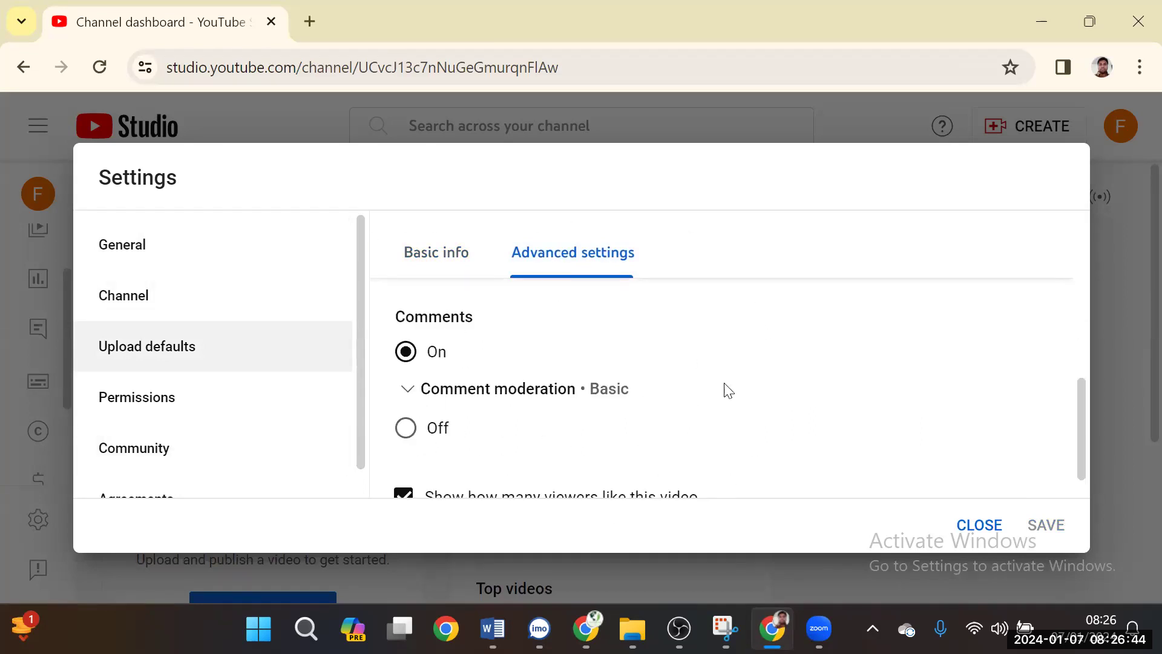
click(982, 526)
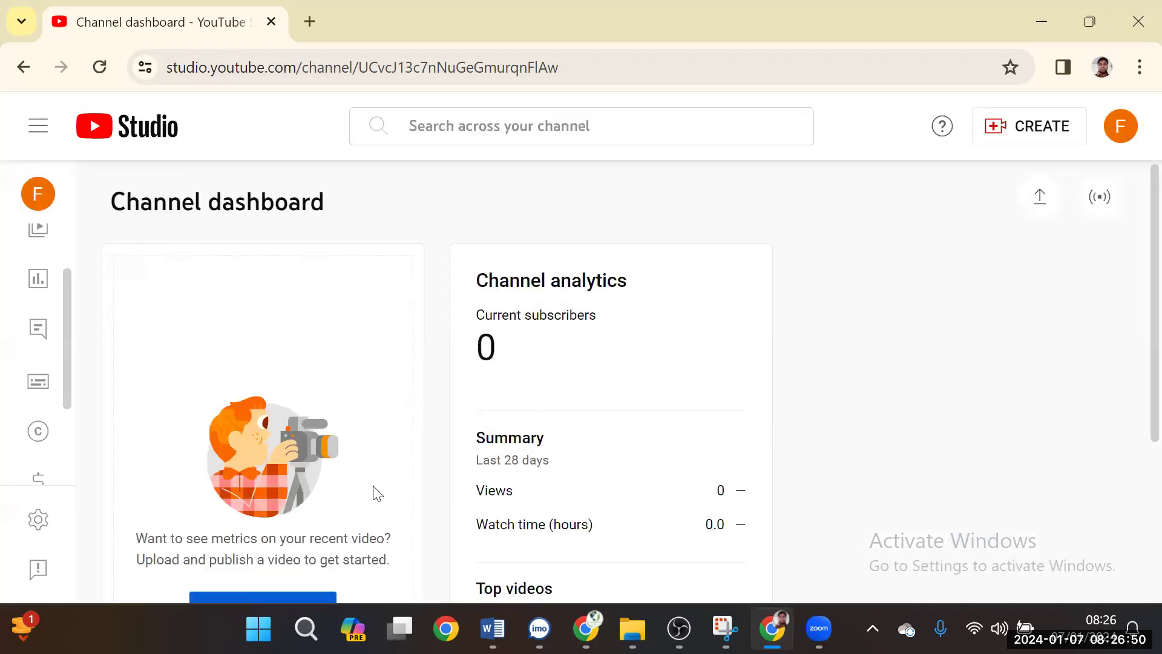
Open the Community settings and examine the automated filters, from managing moderators to blocked words and links.
click(39, 520)
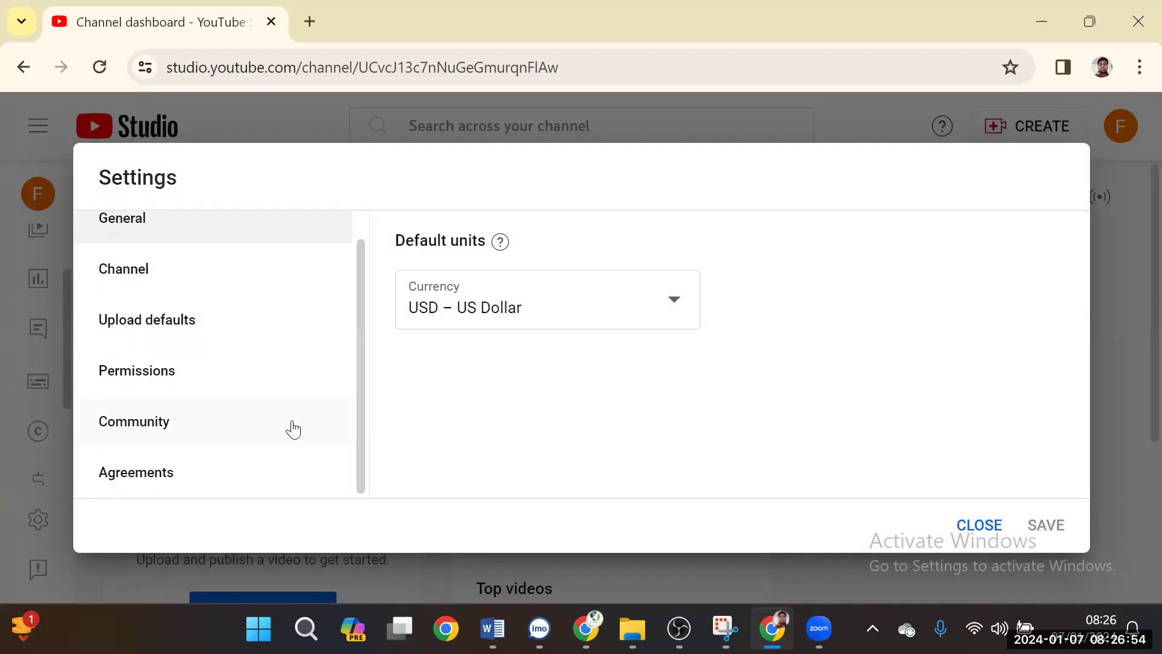
click(175, 431)
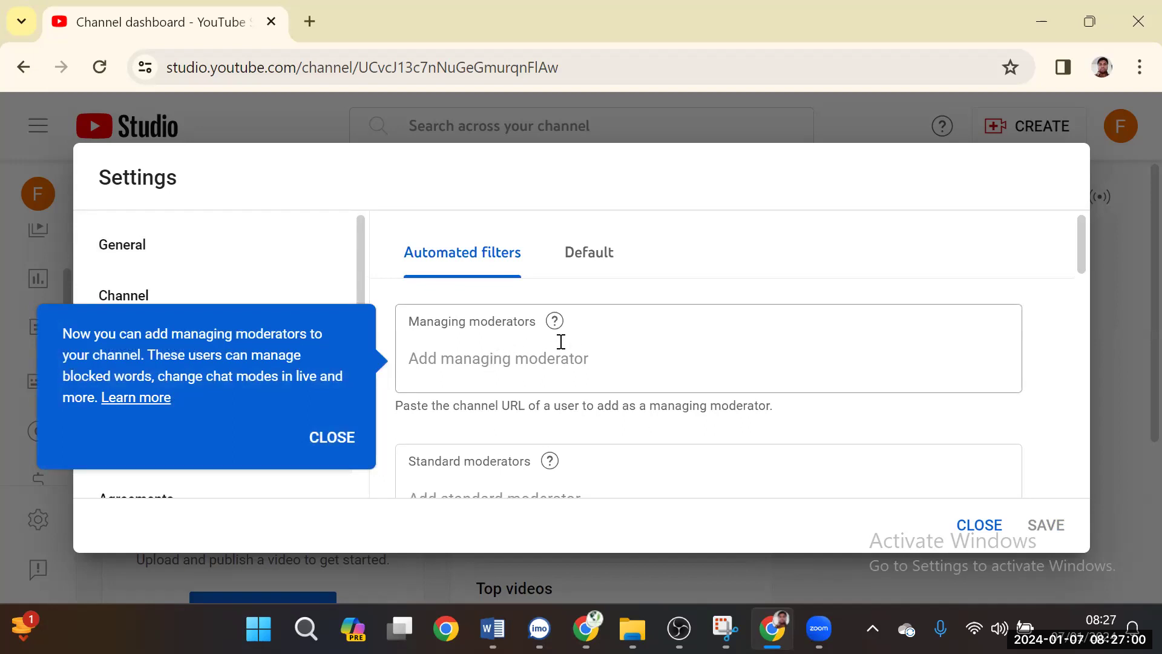
scroll(514, 399, down, 7)
scroll(516, 401, down, 8)
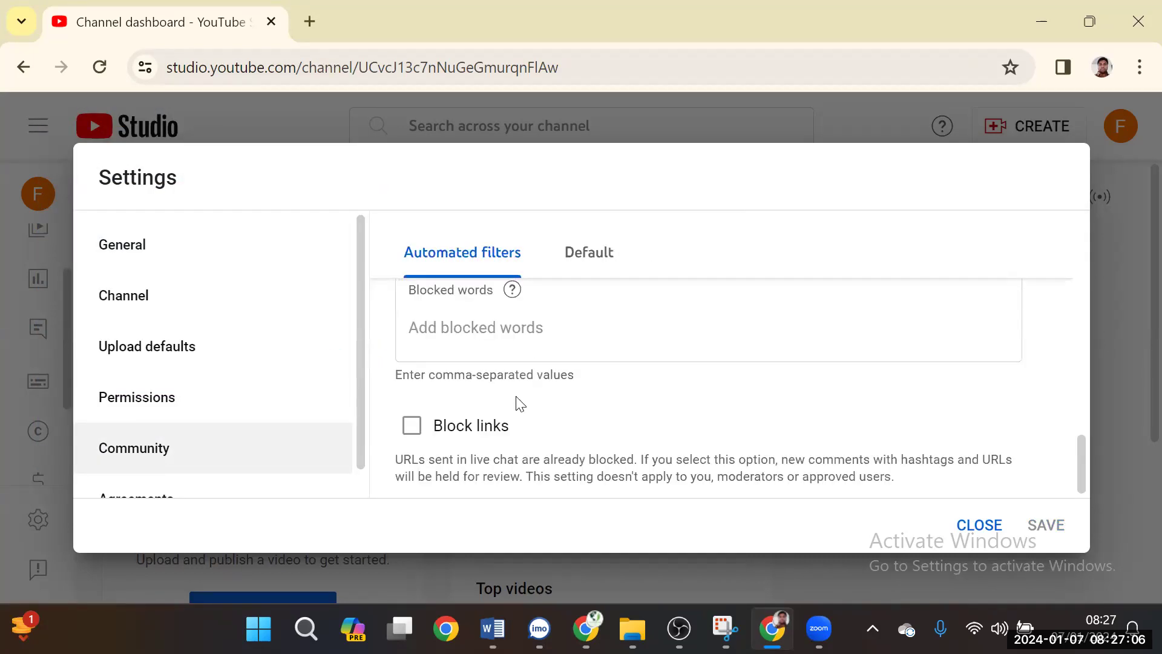
scroll(524, 403, up, 9)
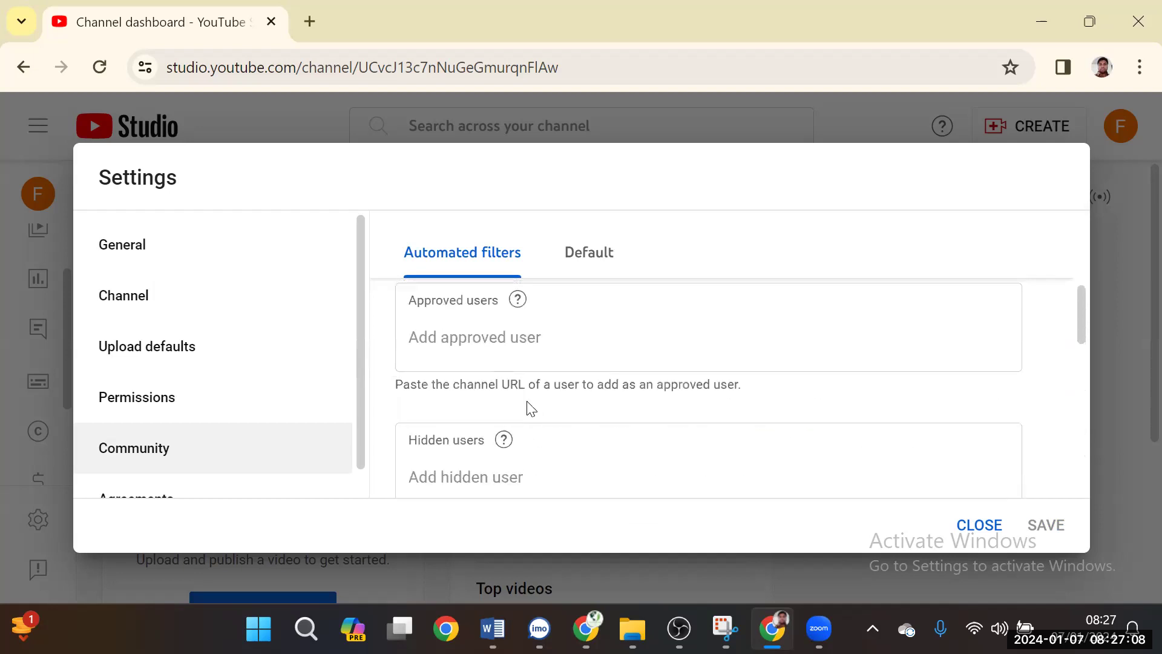
scroll(528, 402, up, 5)
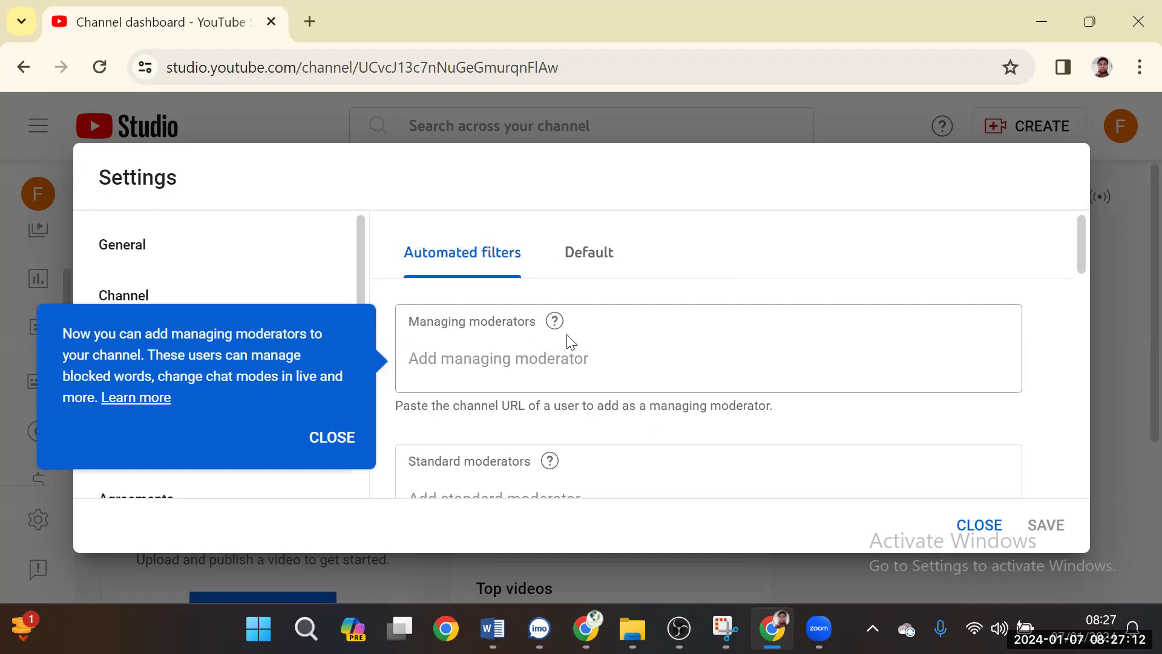
Examine the default comment and live chat options in the Community settings and close the settings without changes.
click(604, 254)
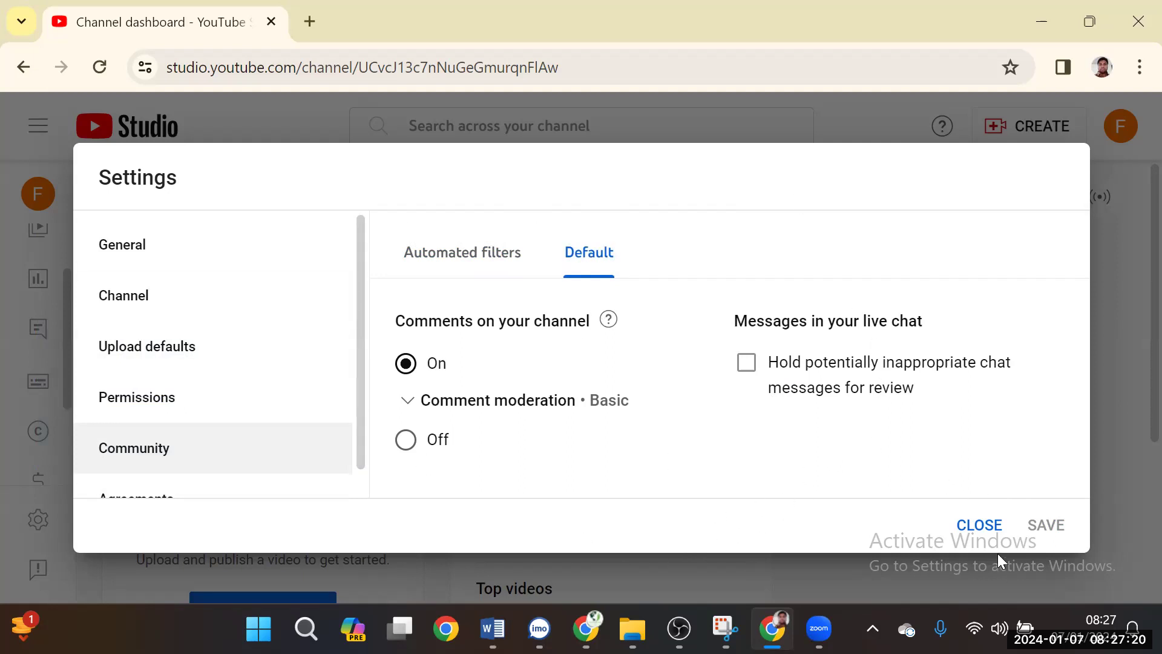
click(979, 524)
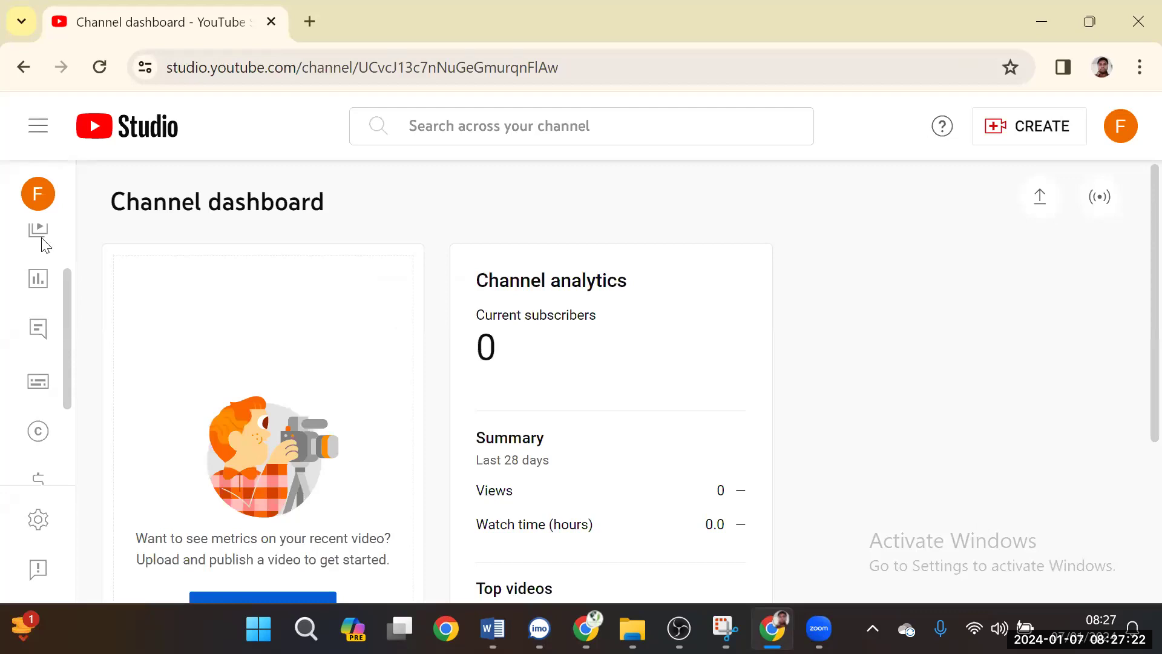
Open the channel customisation page.
scroll(60, 357, down, 1)
scroll(56, 371, down, 1)
drag(67, 449, 83, 356)
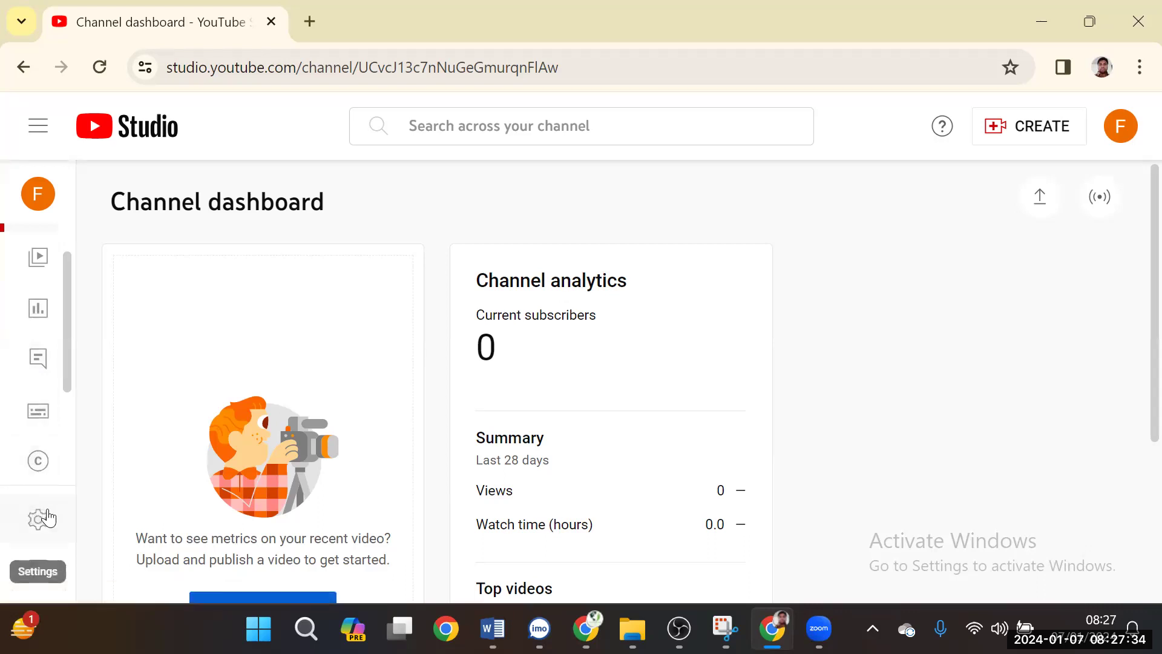
drag(63, 360, 64, 441)
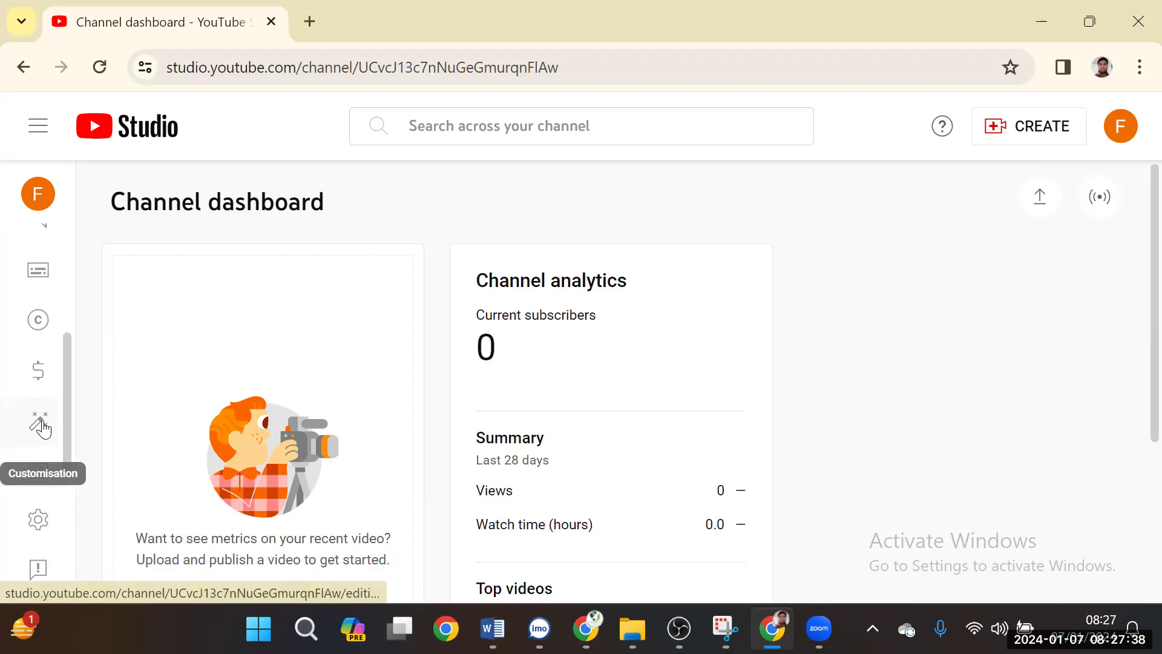
click(43, 428)
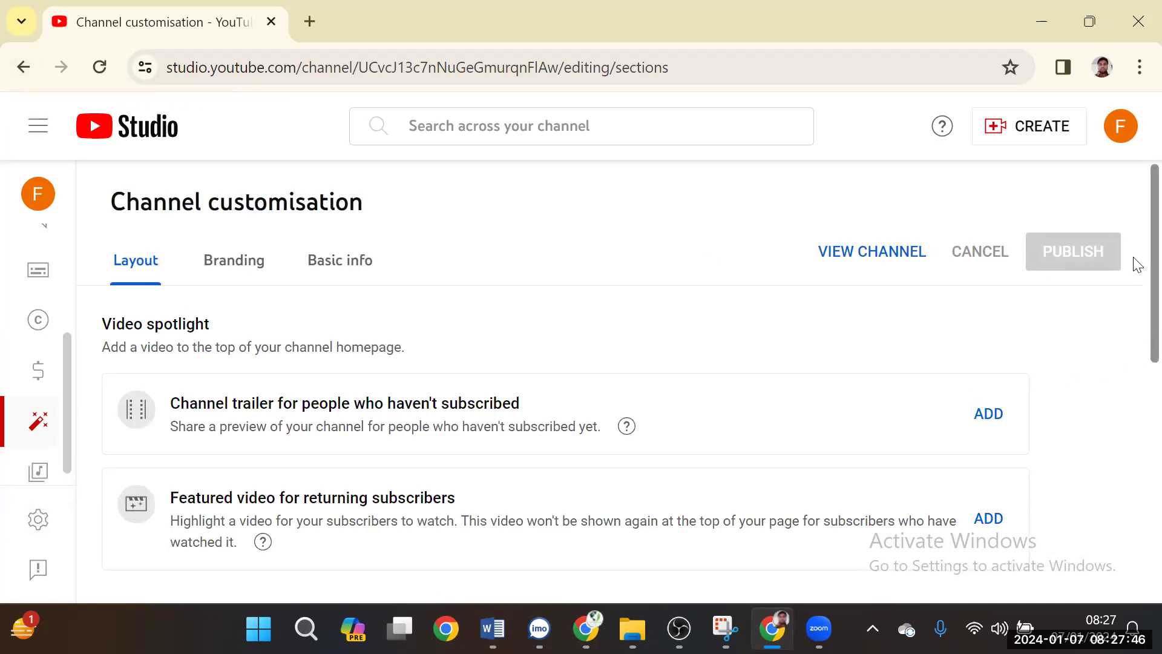
Examine the channel's layout options, from the trailer's video chooser to the featured sections, without adding anything.
scroll(1135, 285, down, 2)
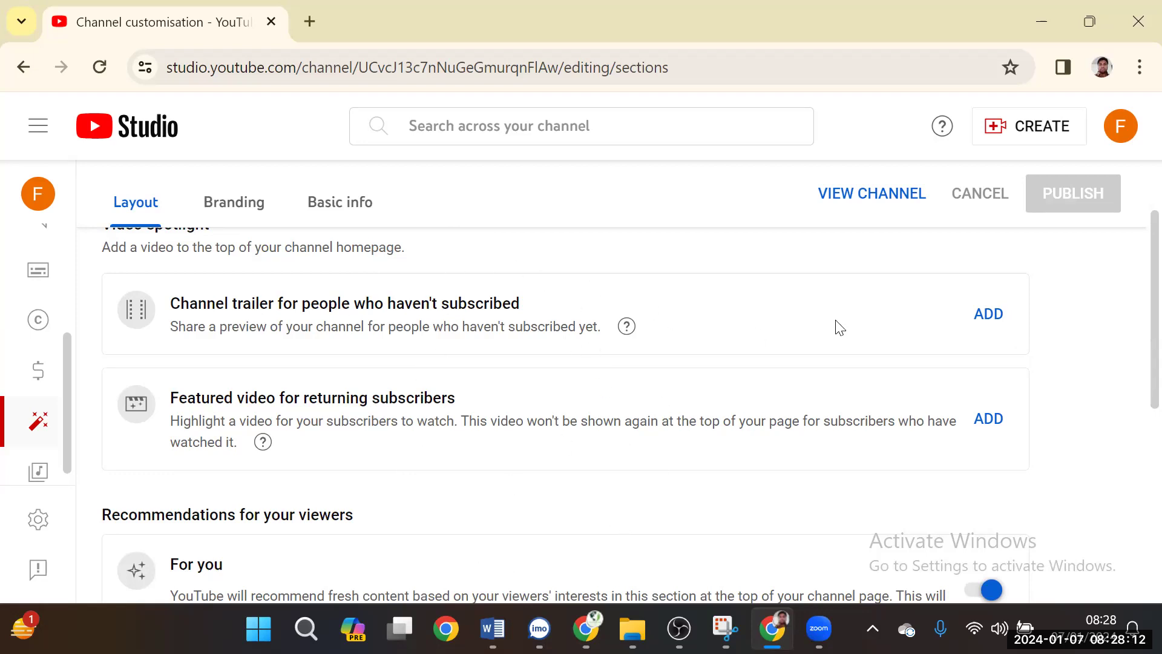
click(987, 316)
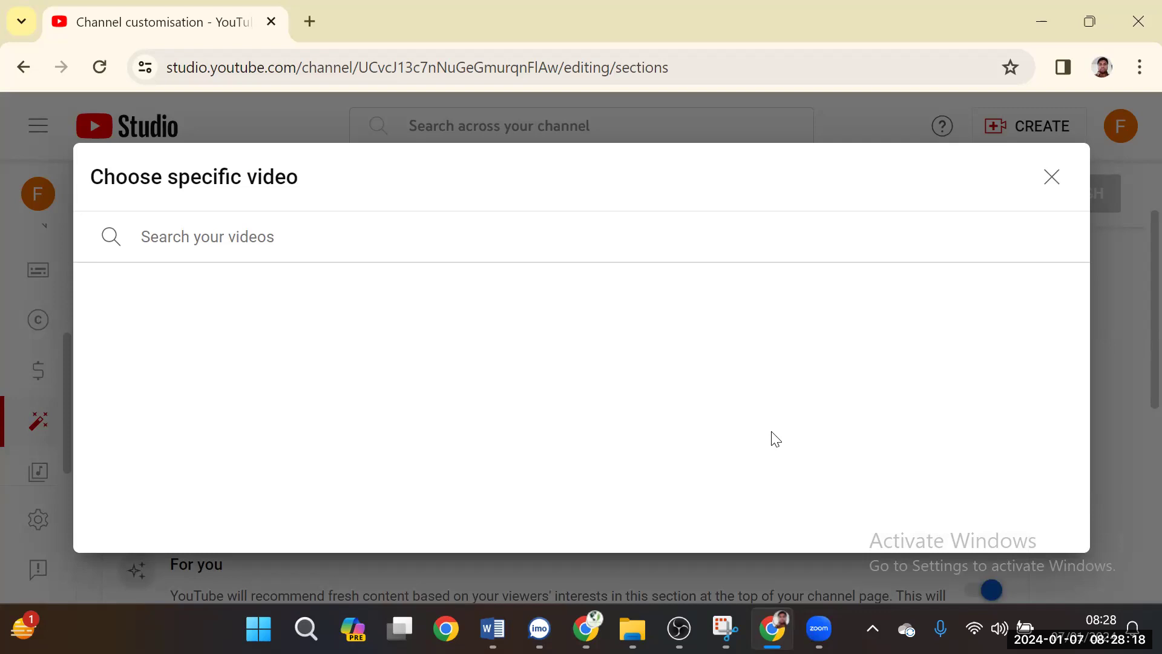
click(1052, 176)
scroll(306, 420, down, 2)
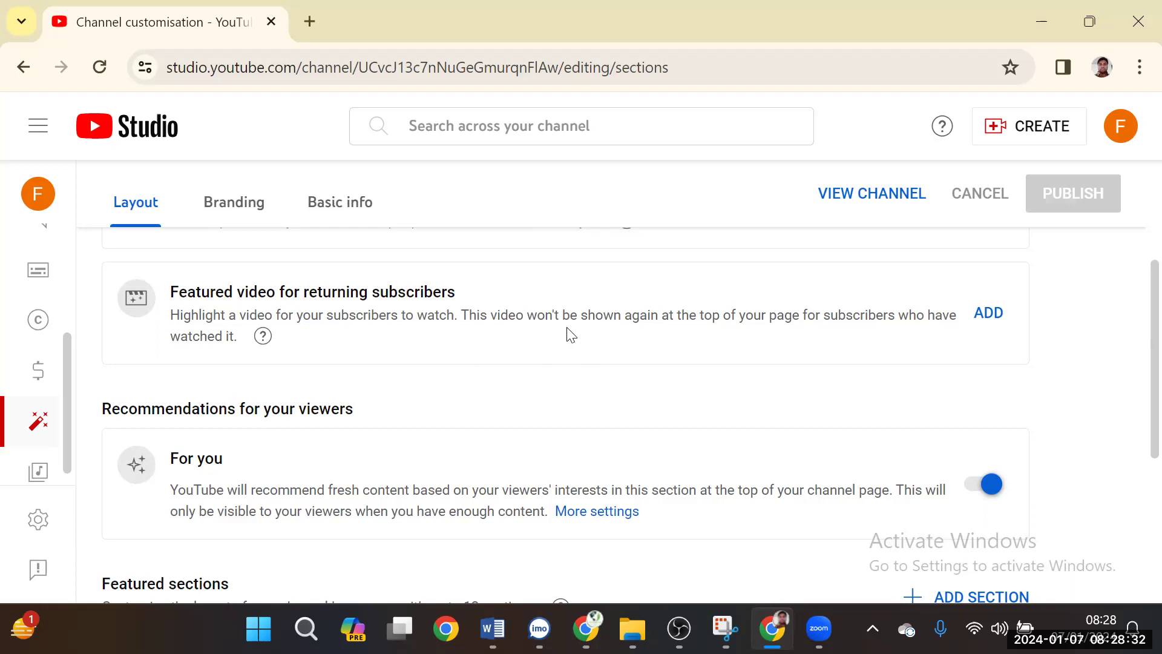
scroll(570, 342, down, 5)
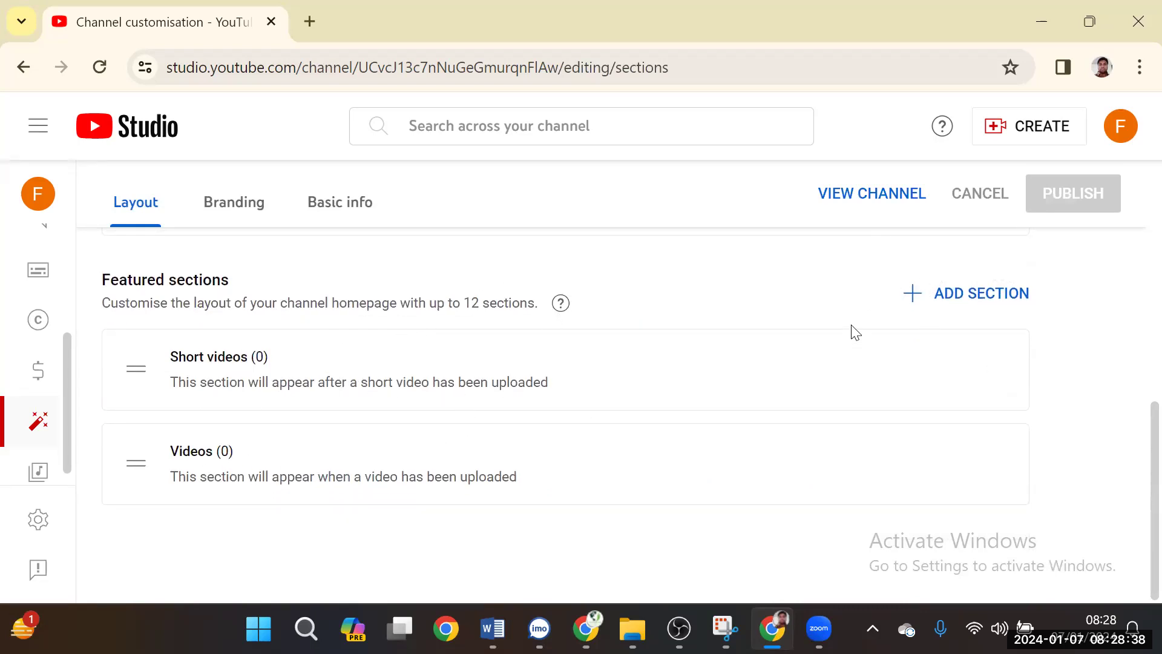
scroll(854, 329, up, 10)
Open the channel's branding options and examine the profile picture upload, dismissing the file chooser without selecting an image.
click(233, 265)
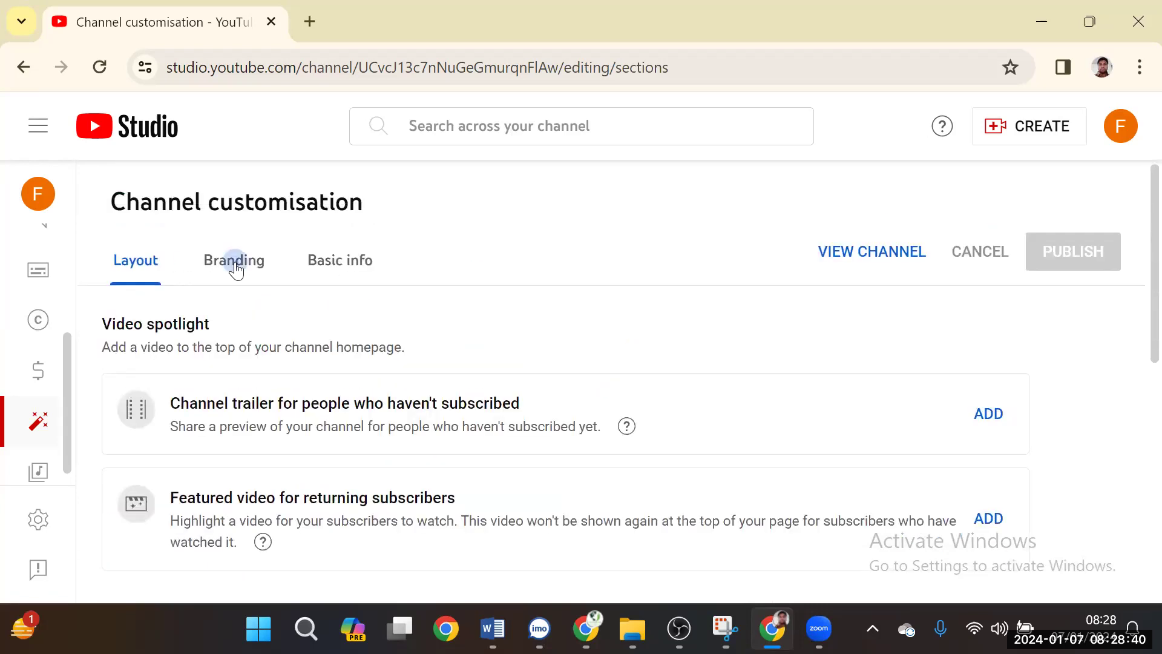
scroll(434, 340, down, 3)
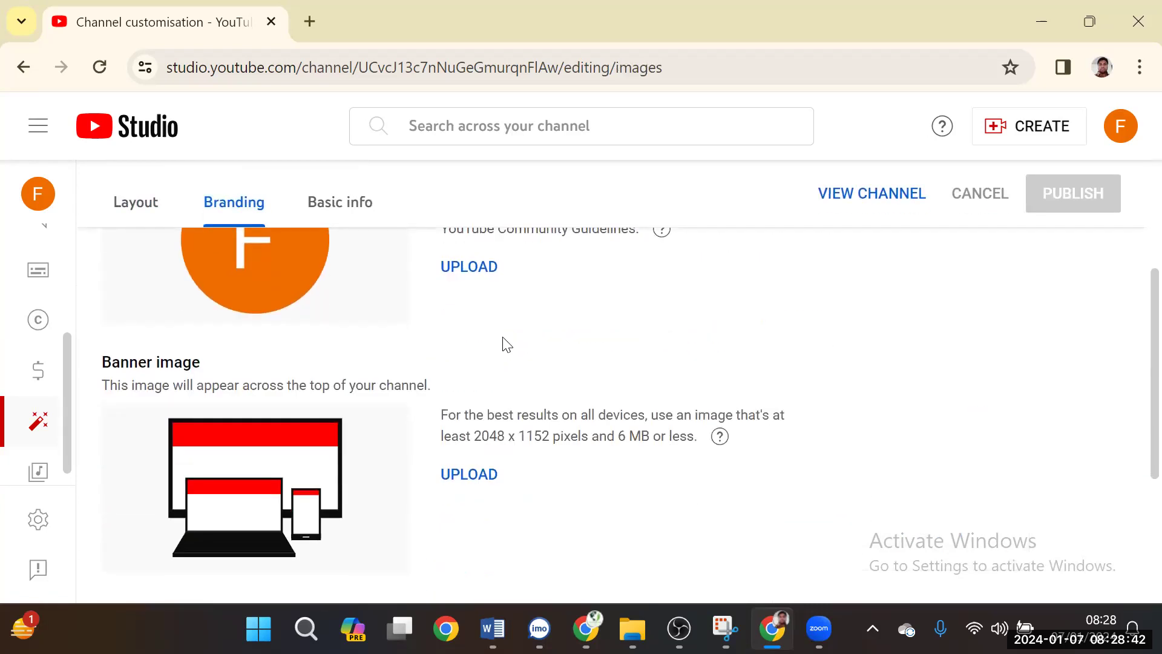
scroll(504, 339, up, 4)
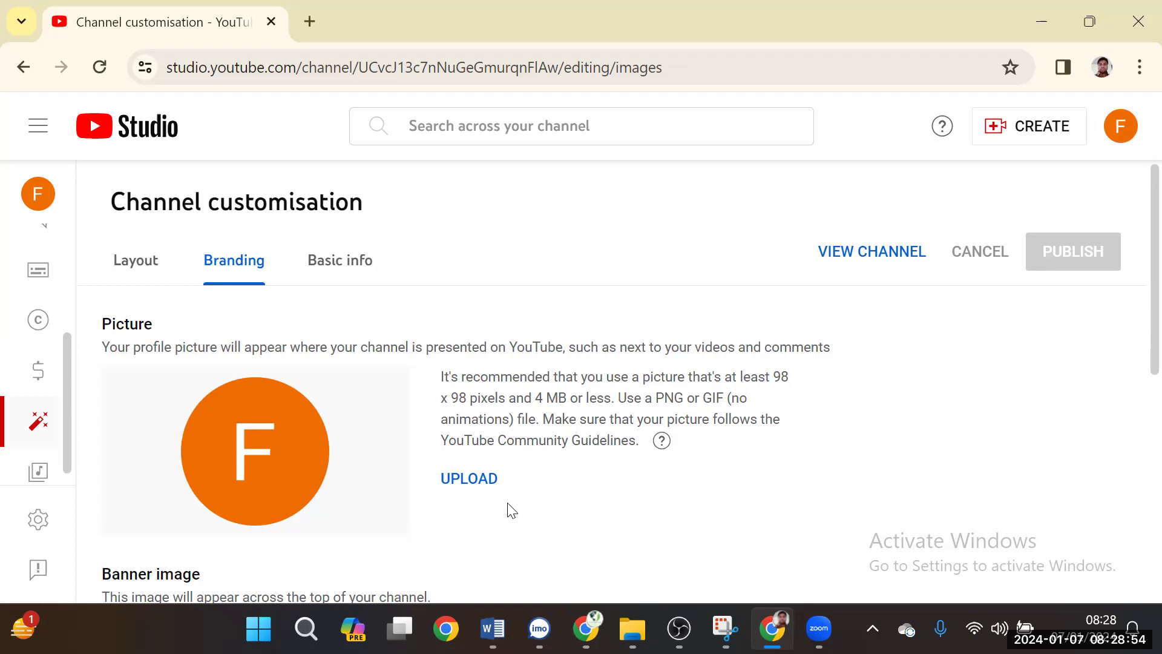
click(475, 477)
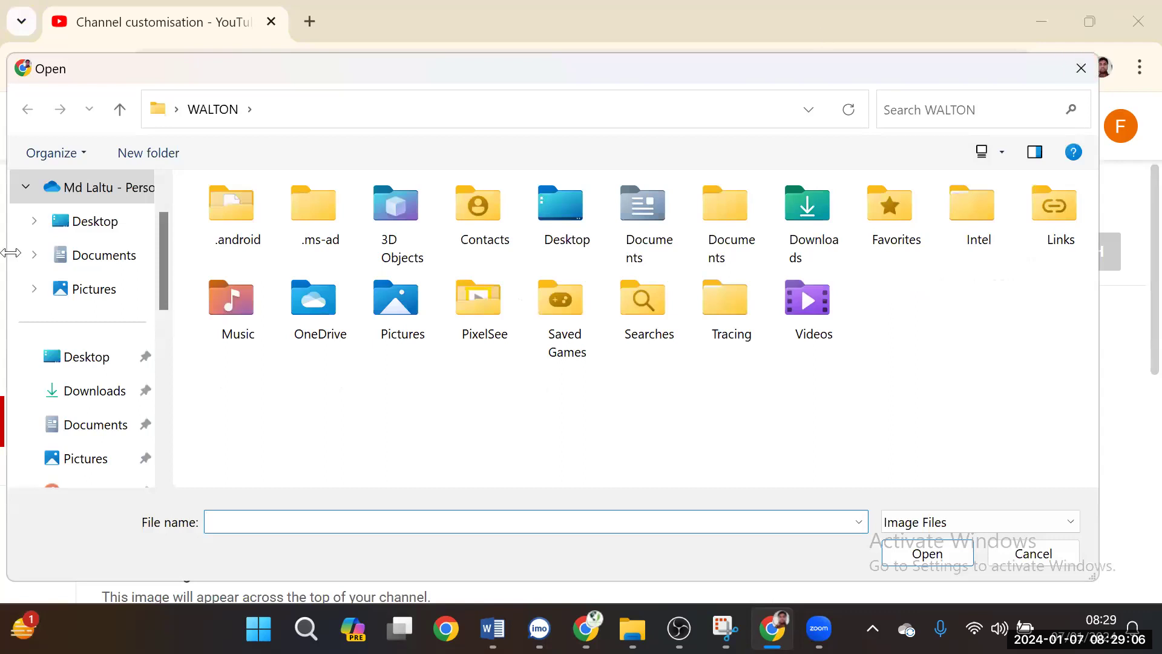
click(1080, 77)
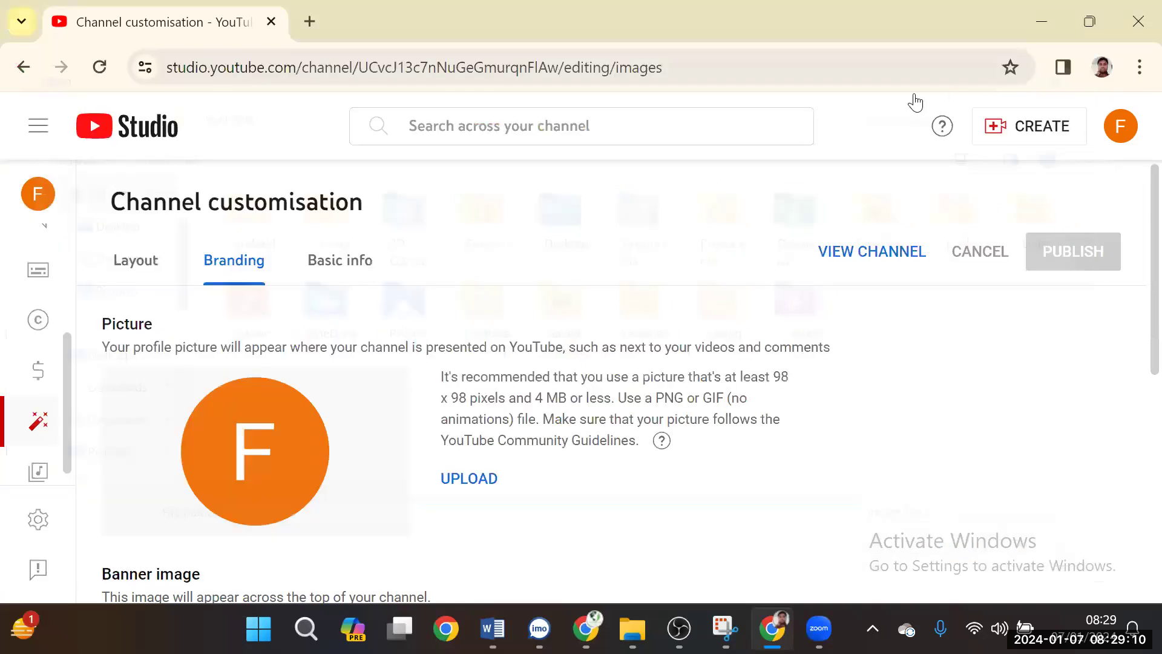
Examine the banner image requirements and its upload file chooser, and dismiss the chooser without selecting a file.
scroll(539, 316, down, 5)
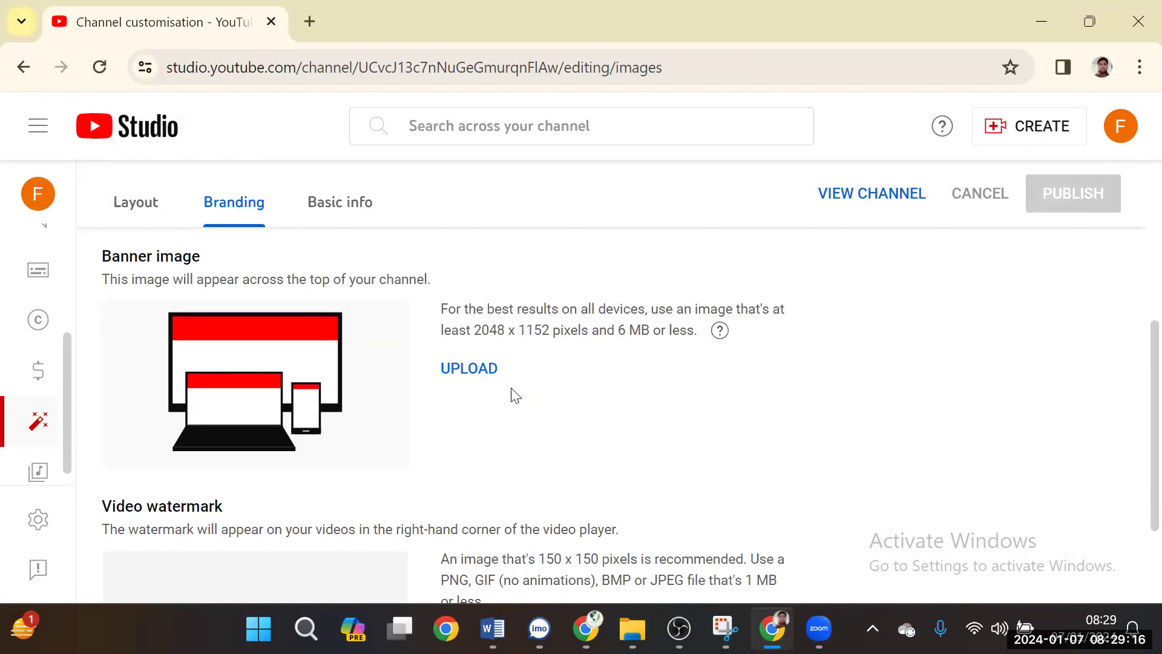
click(465, 378)
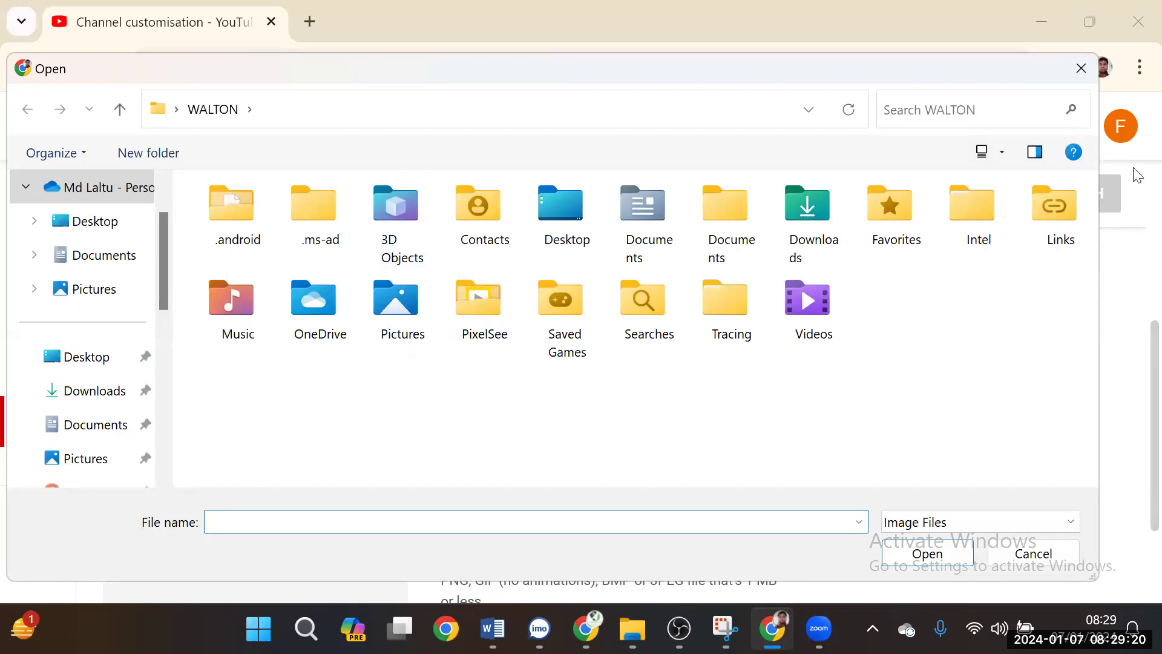
key(Escape)
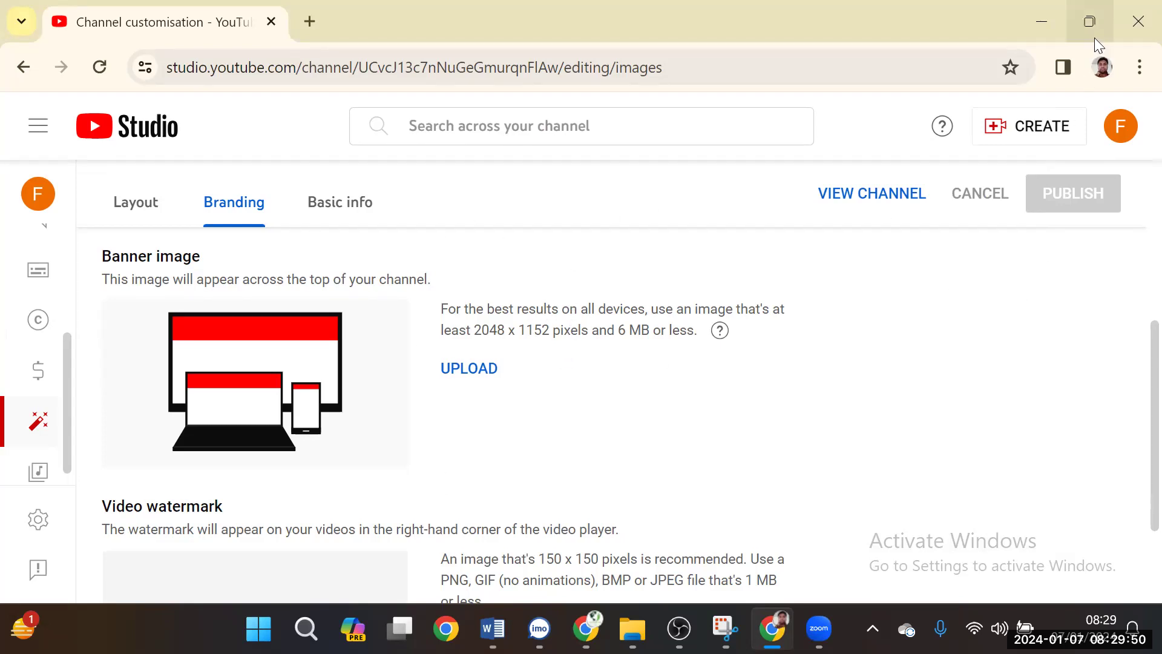
Restore down and minimise the YouTube Studio window, and switch to the other Chrome window showing the Gmail inbox.
mouse_move(1092, 29)
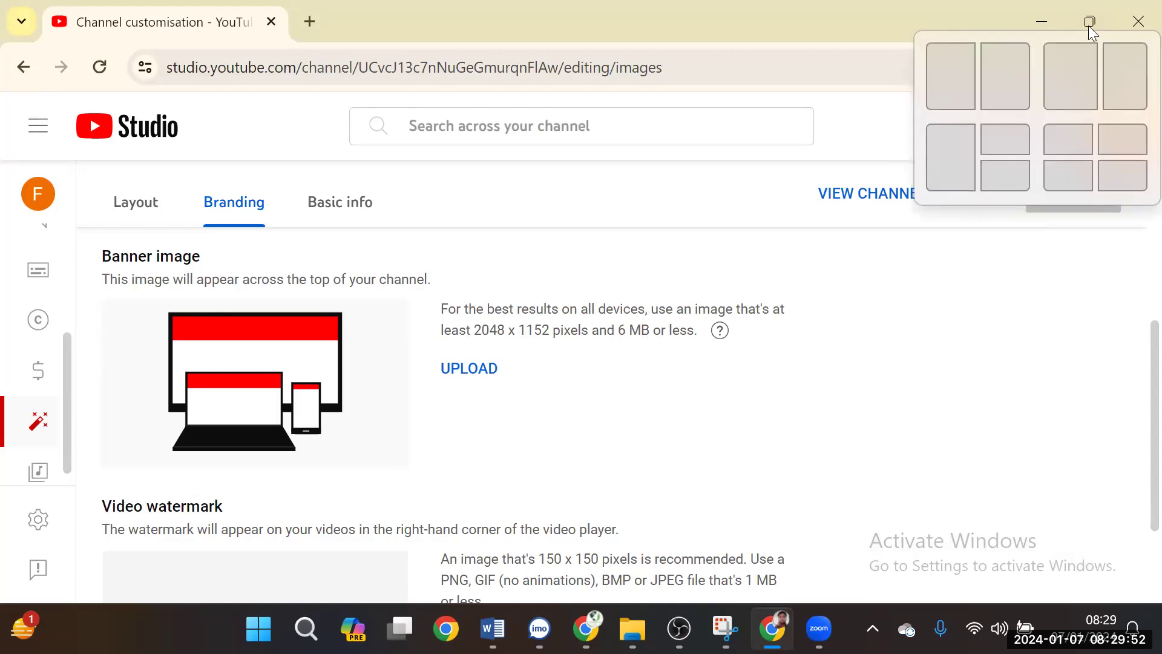
click(1089, 21)
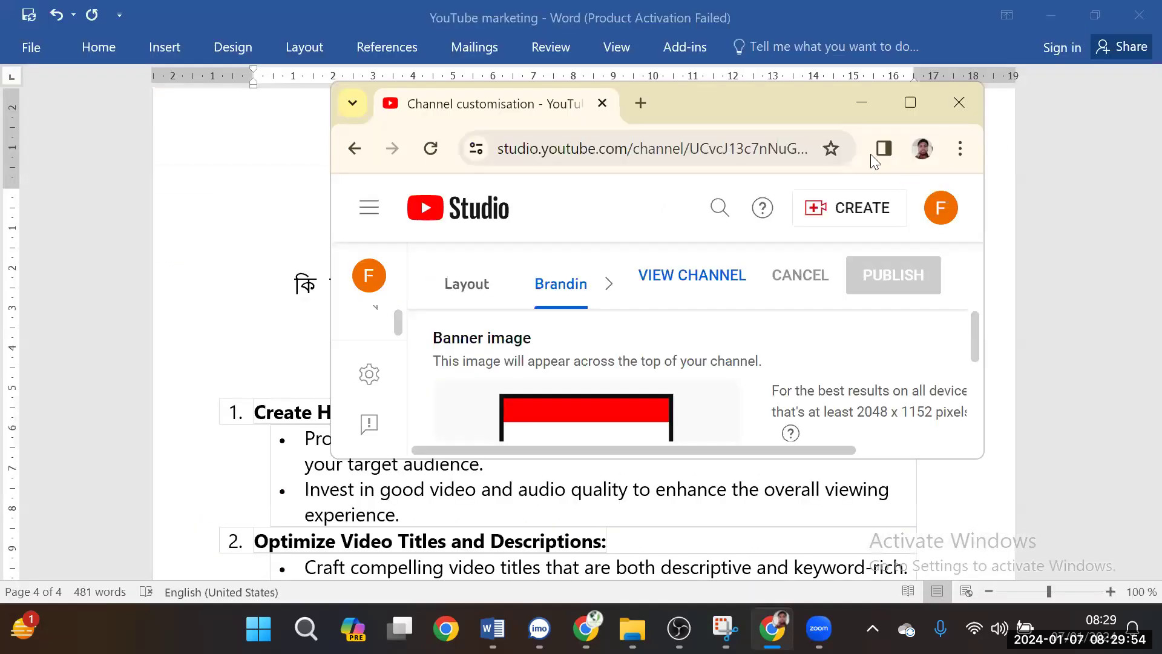
click(862, 103)
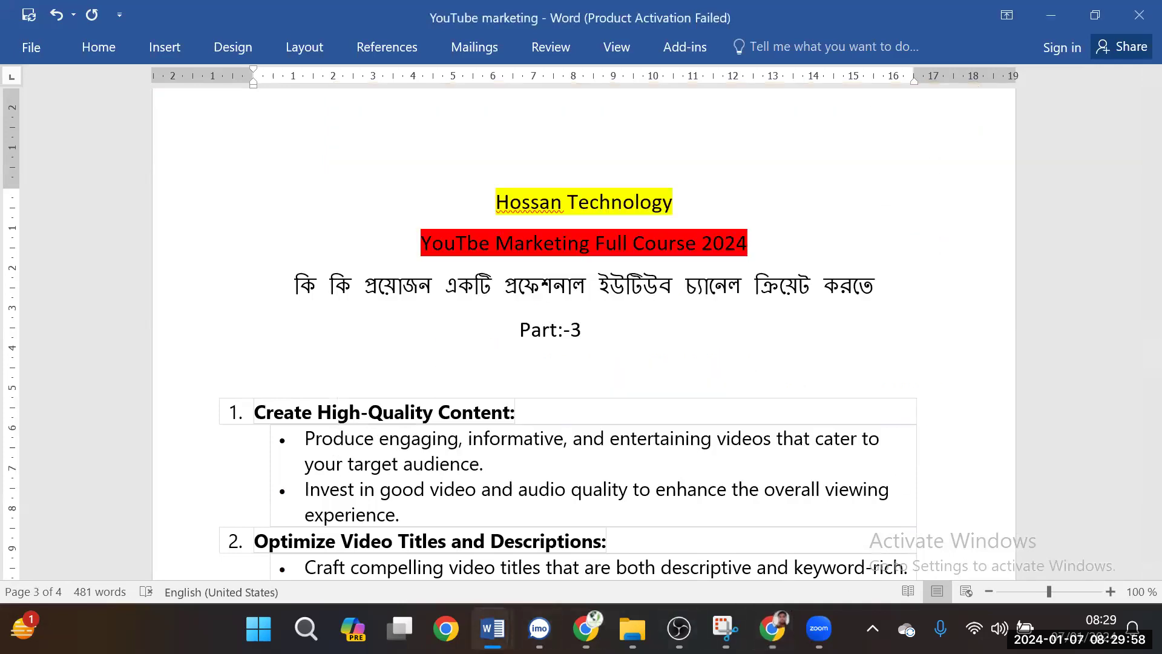
mouse_move(585, 628)
click(619, 472)
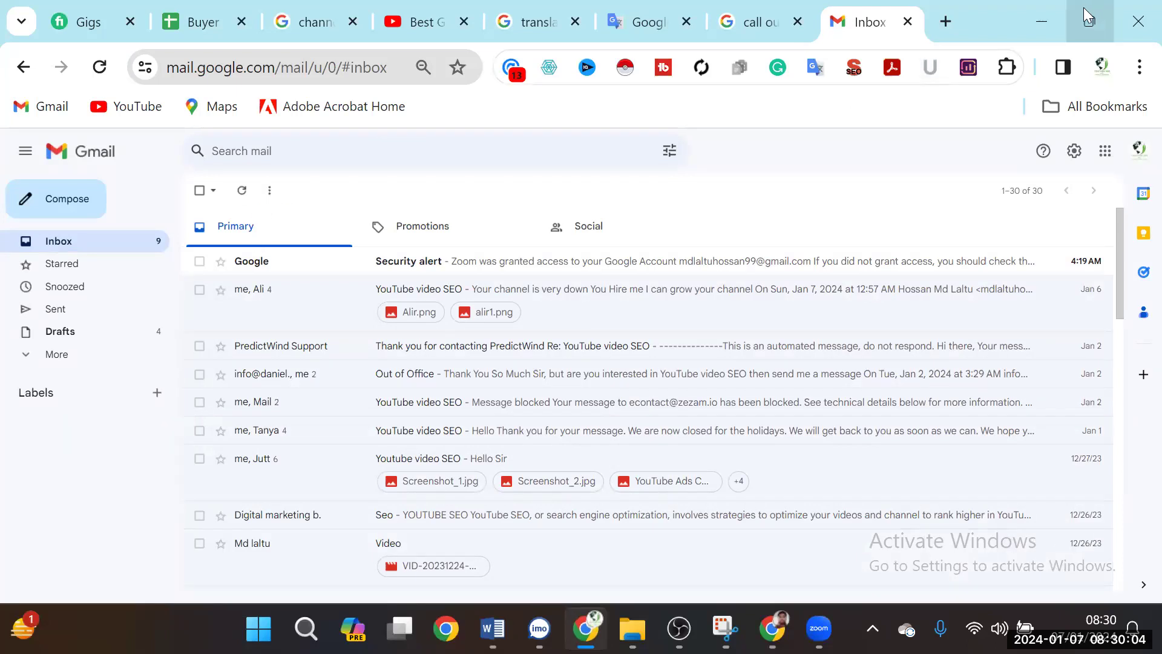
Search Google for "canva youtube banner maker" in a new browser tab.
key(ctrl+t)
click(330, 72)
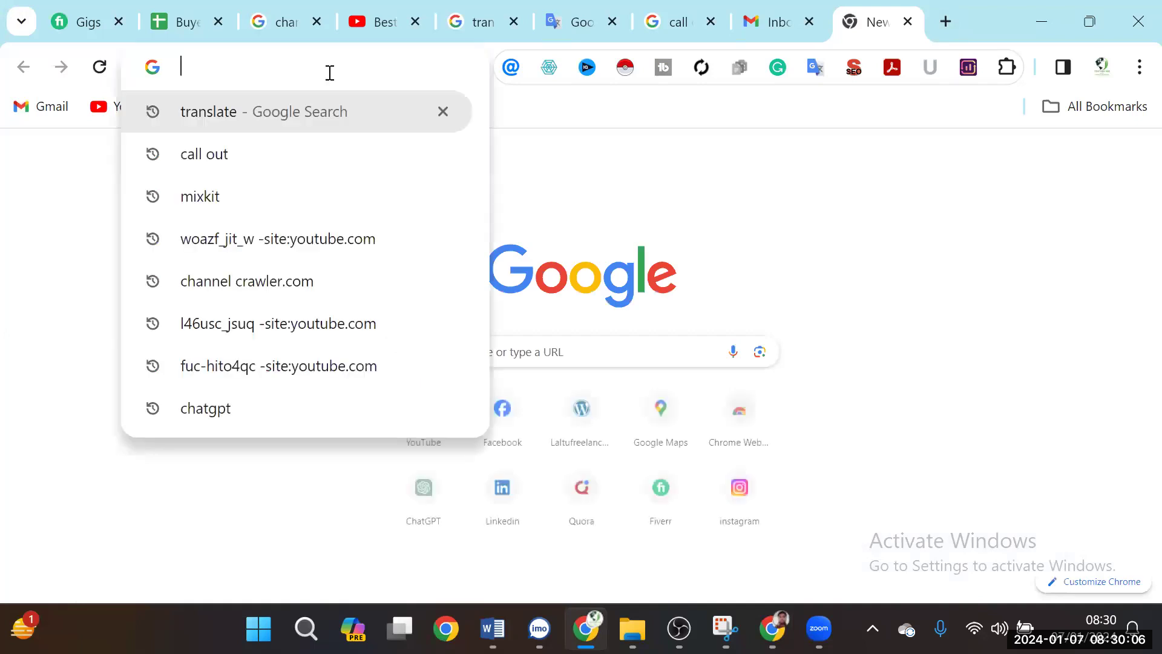
text(ca)
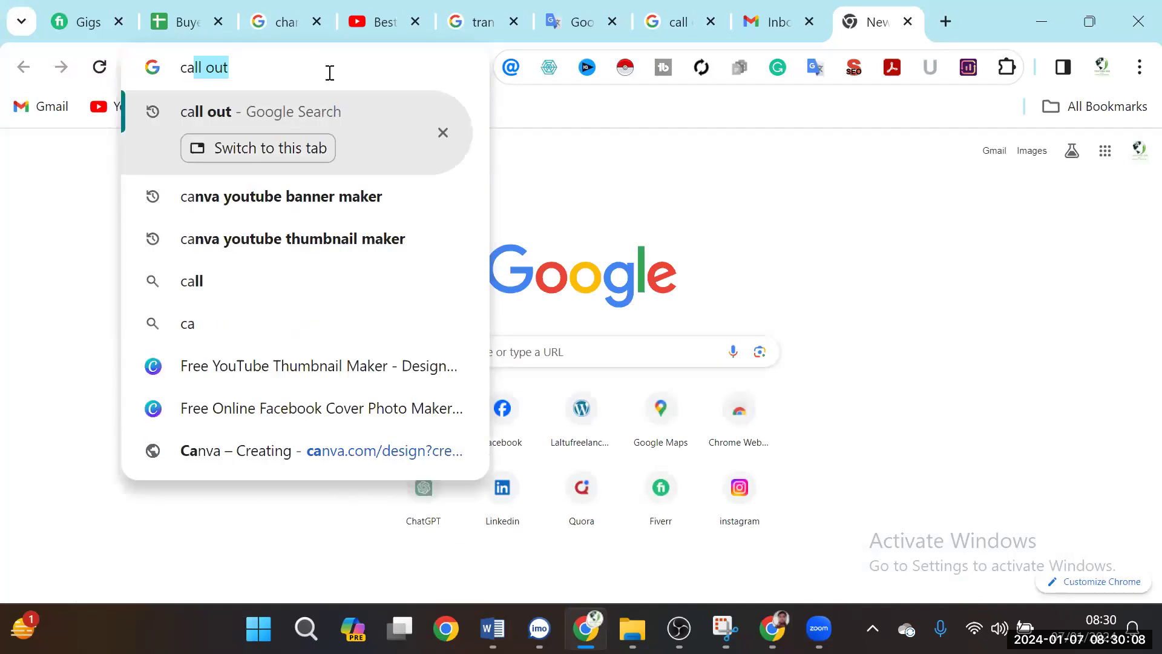
text(nva)
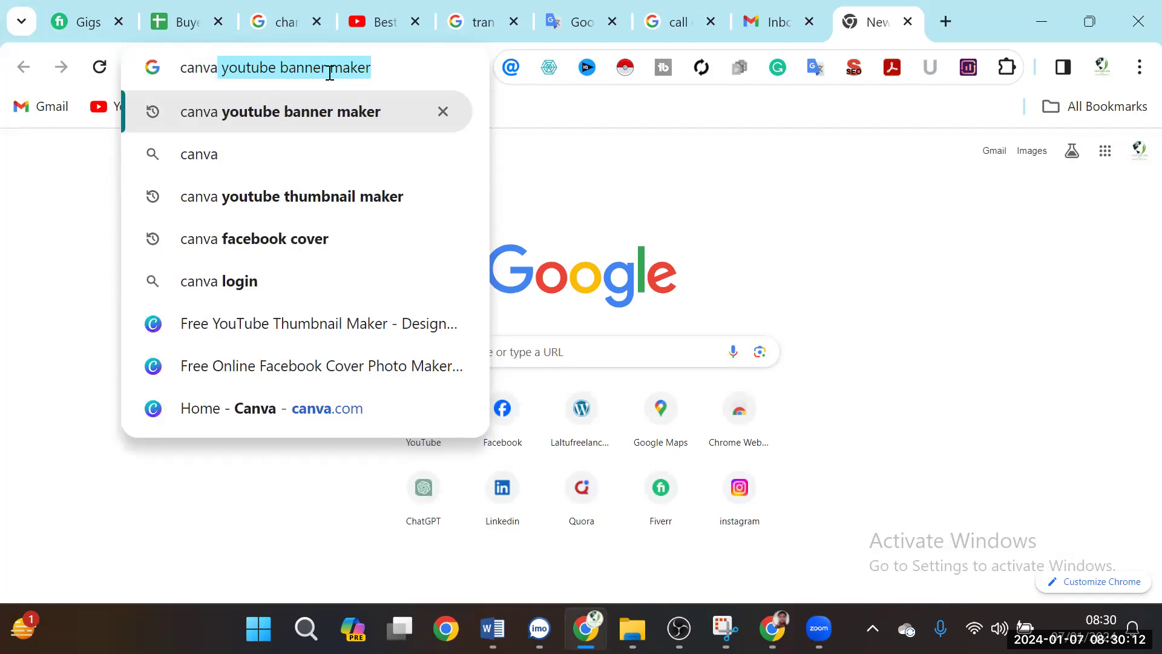
drag(311, 70, 314, 72)
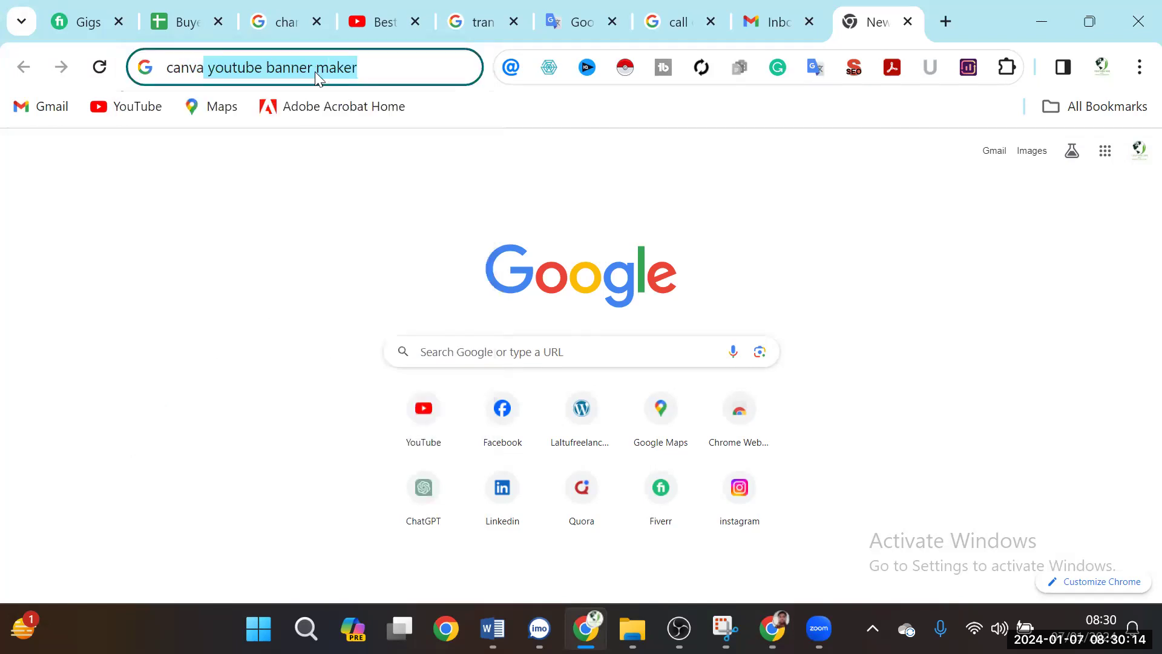
click(384, 70)
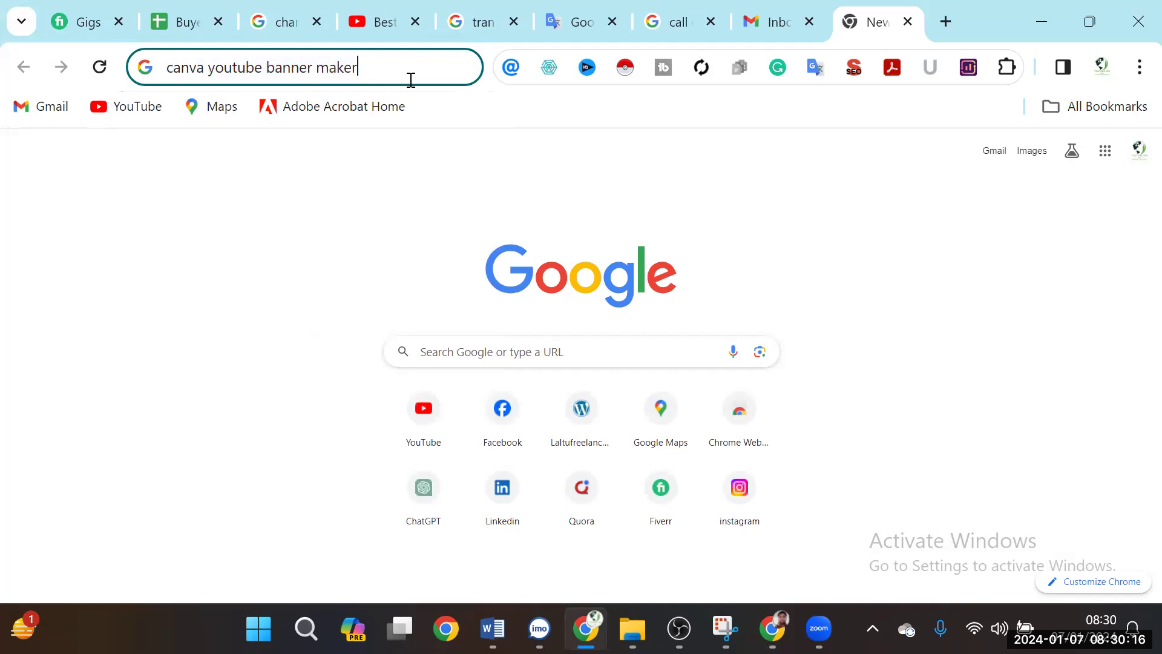
key(Return)
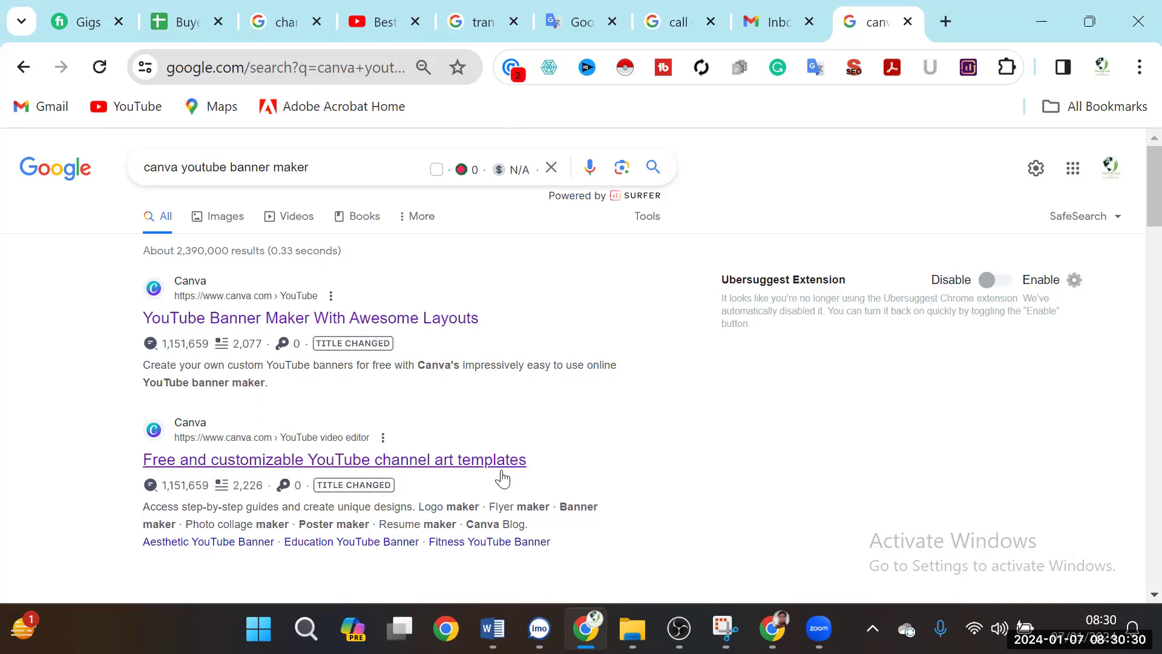
Open Canva's free YouTube channel art templates, preview the Blue Modern Business YouTube Banner, and close the preview.
click(182, 458)
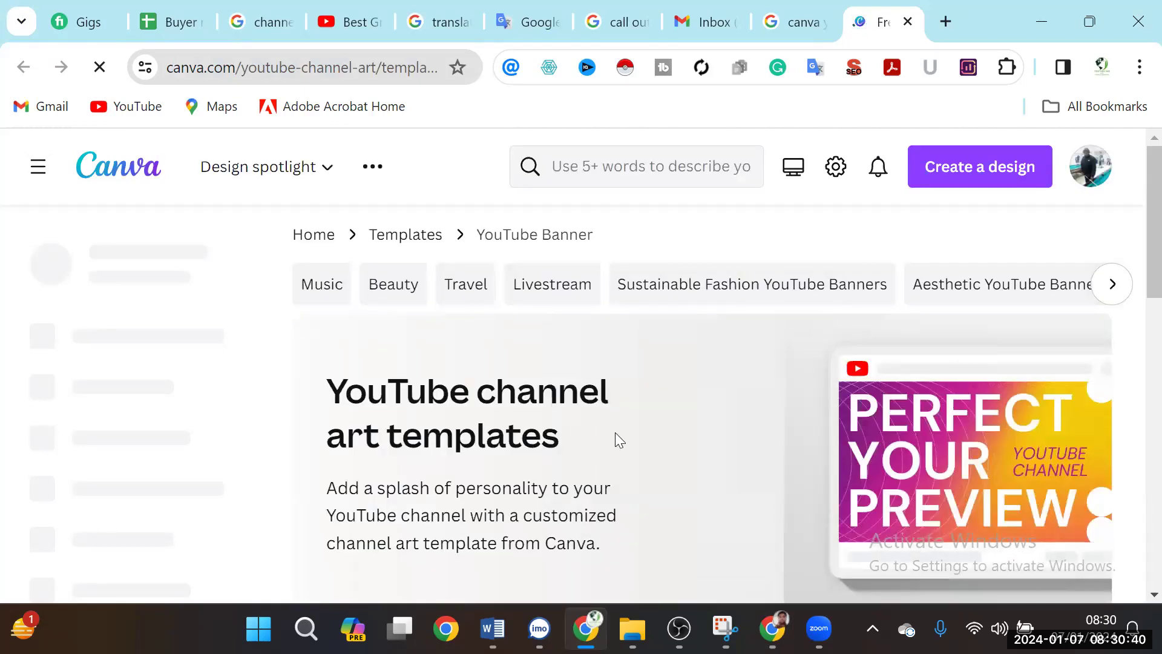
scroll(593, 396, down, 5)
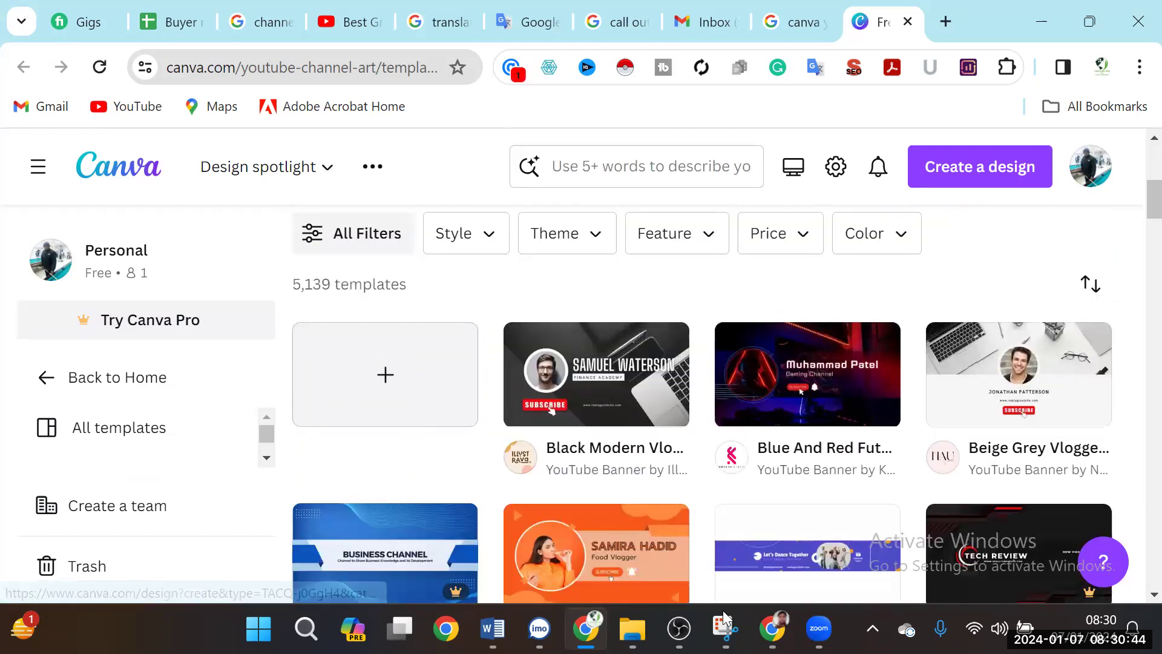
scroll(368, 347, down, 3)
click(369, 347)
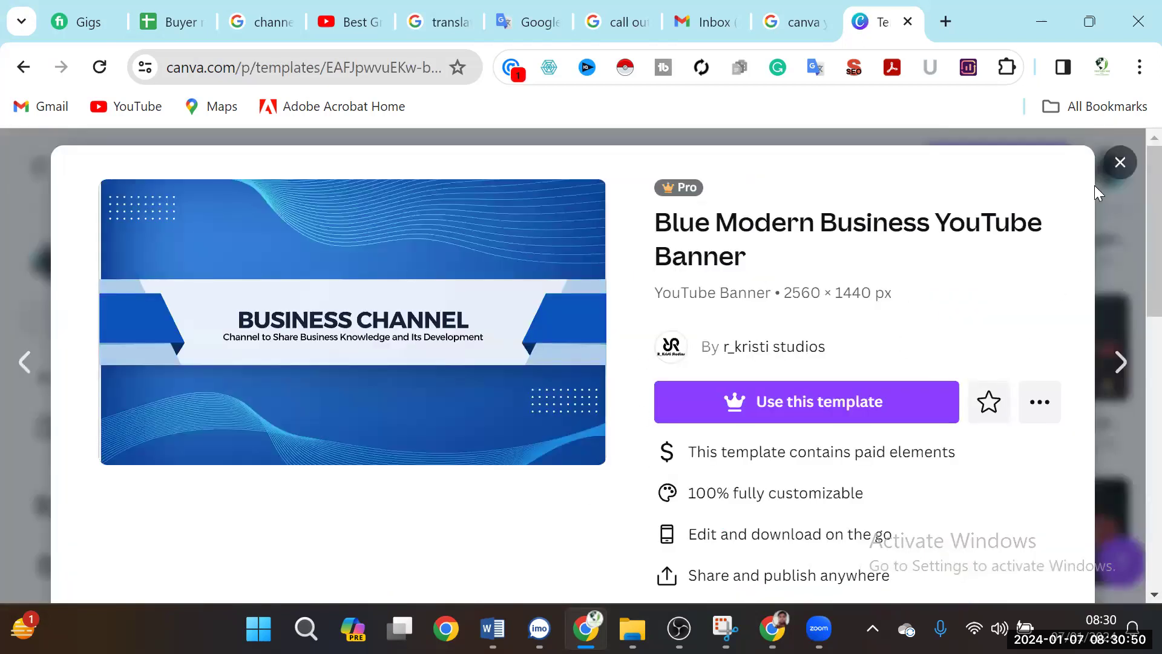
click(1119, 164)
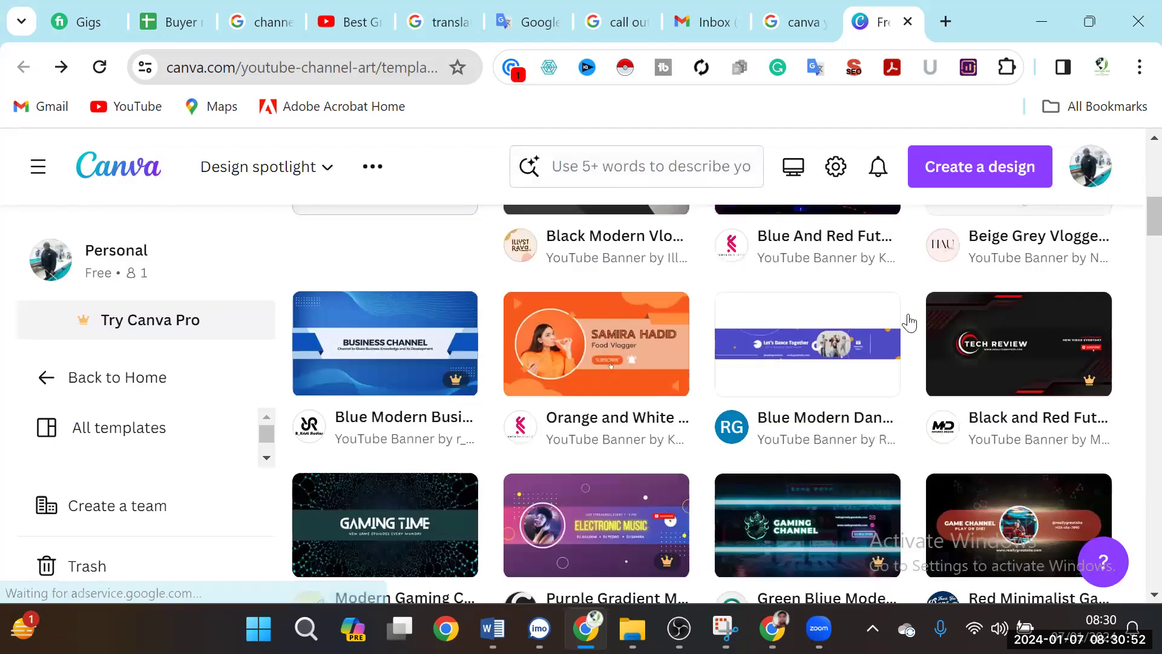
Browse further down Canva's YouTube banner templates to compare the available channel art designs.
scroll(781, 348, down, 2)
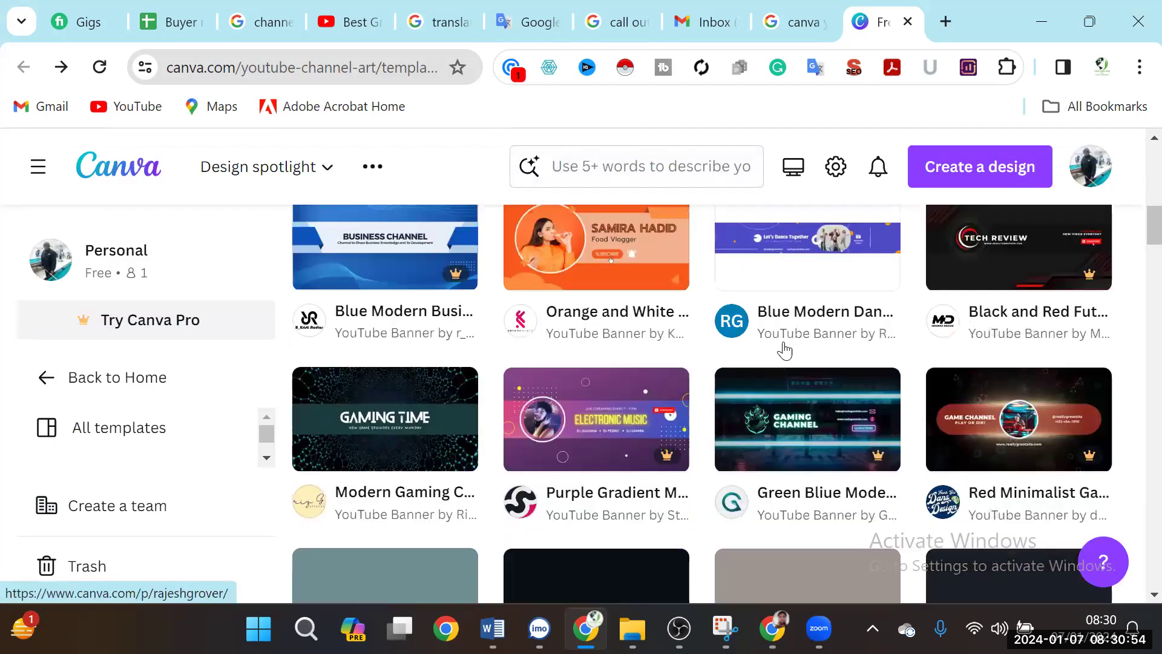
scroll(785, 349, down, 3)
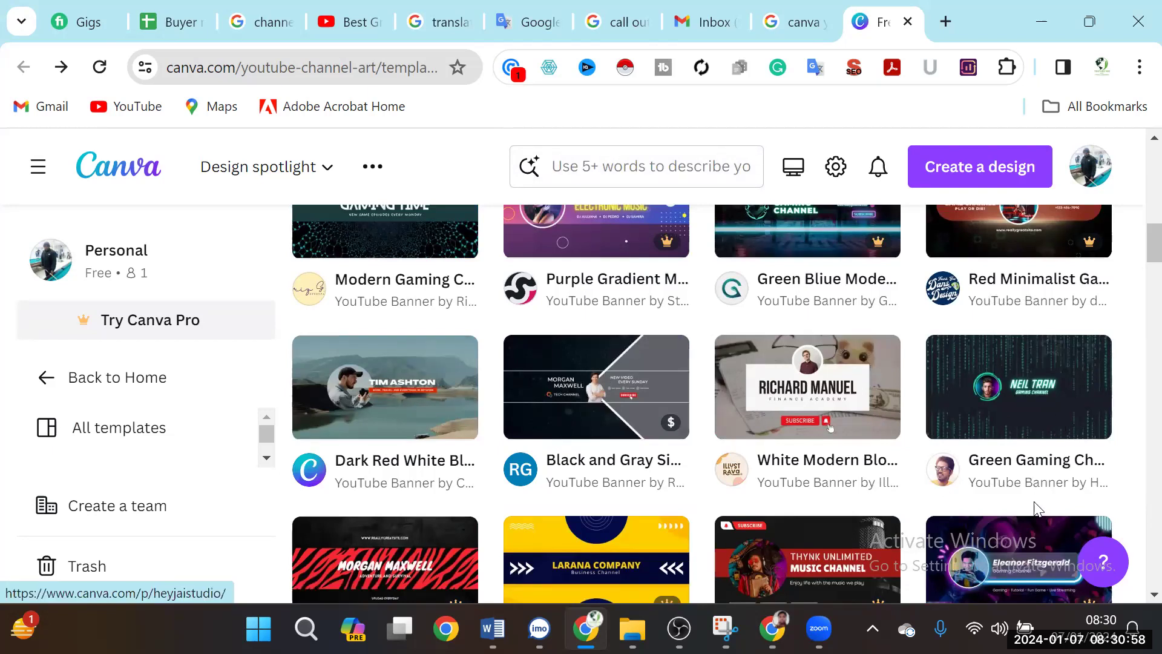
scroll(1041, 352, down, 3)
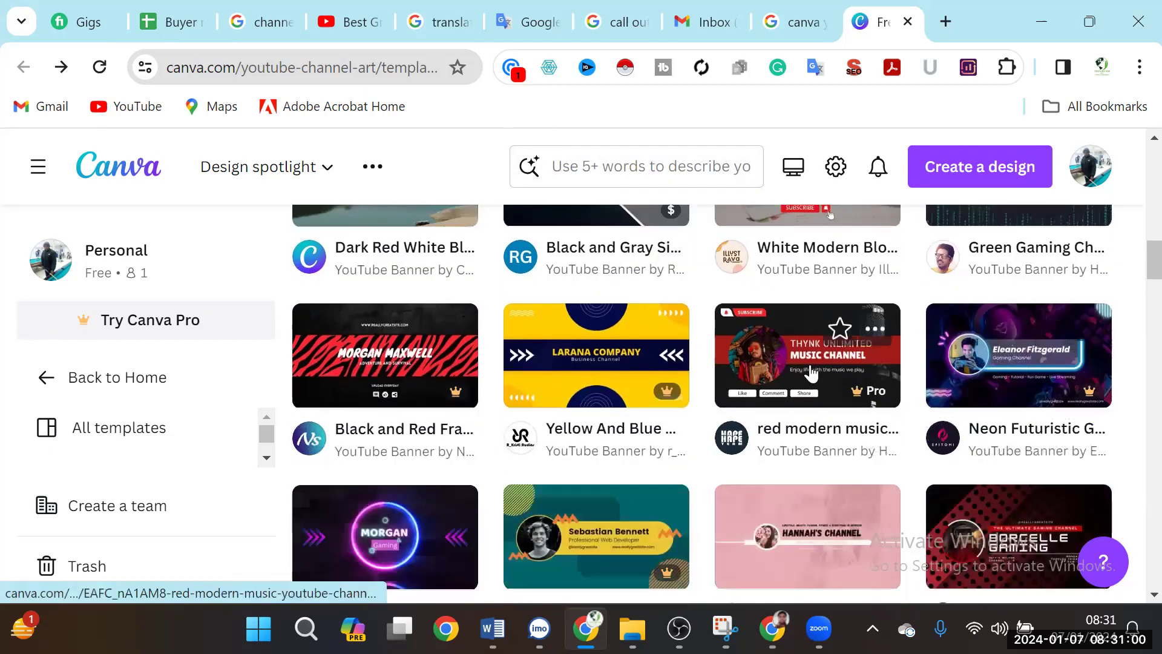
scroll(683, 511, down, 2)
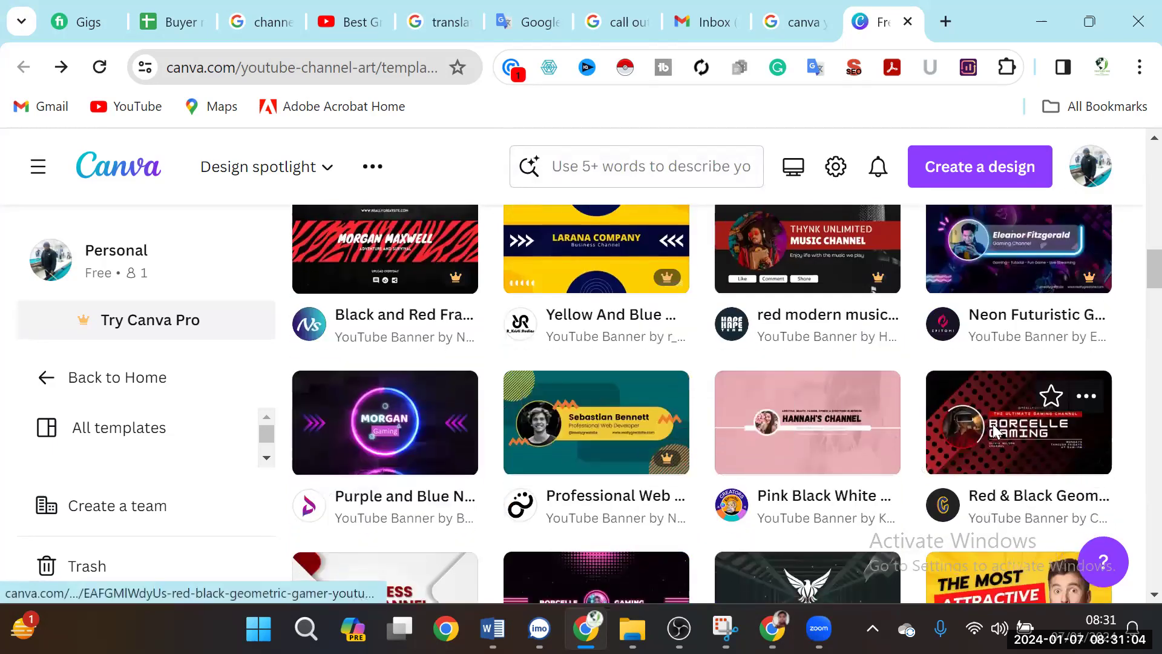
Open the purple and blue neon-ring gaming YouTube banner template for customisation in the Canva editor.
scroll(933, 418, down, 2)
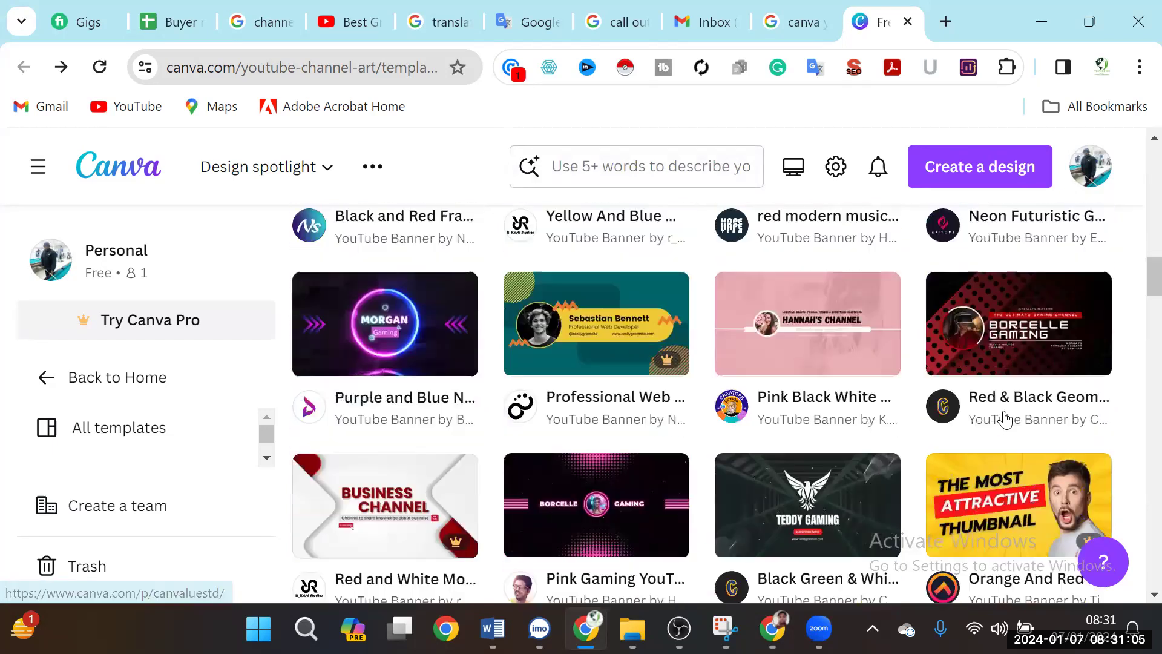
click(382, 334)
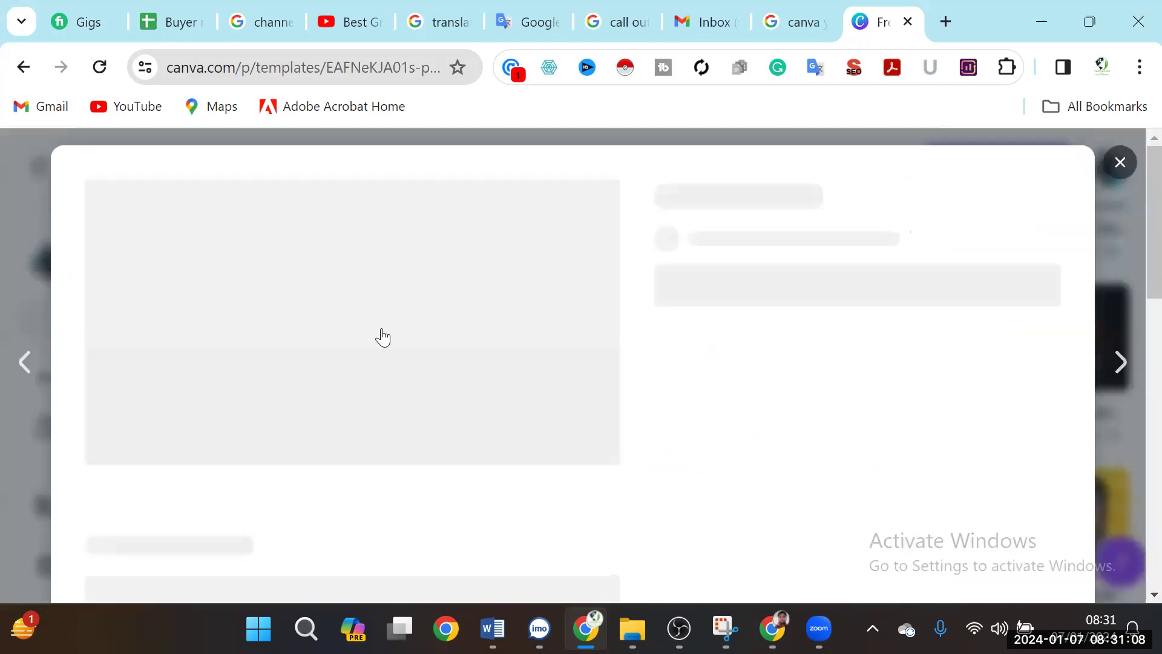
click(726, 374)
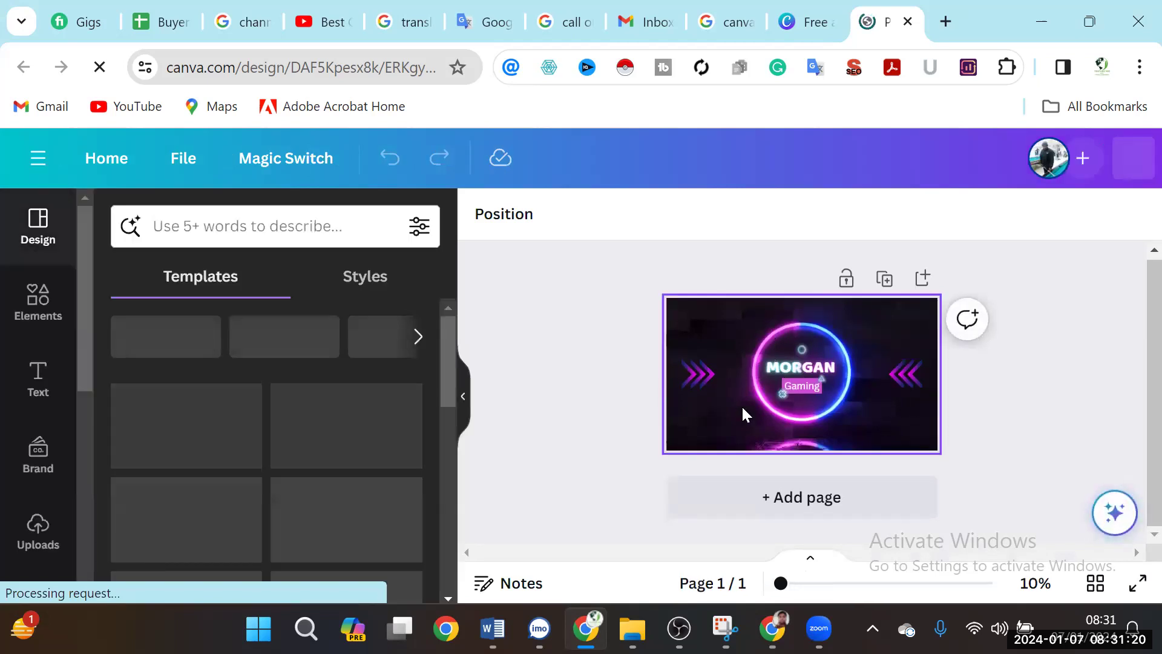
Select the title text of the gaming banner and browse the alternative banner templates in the editor.
click(782, 358)
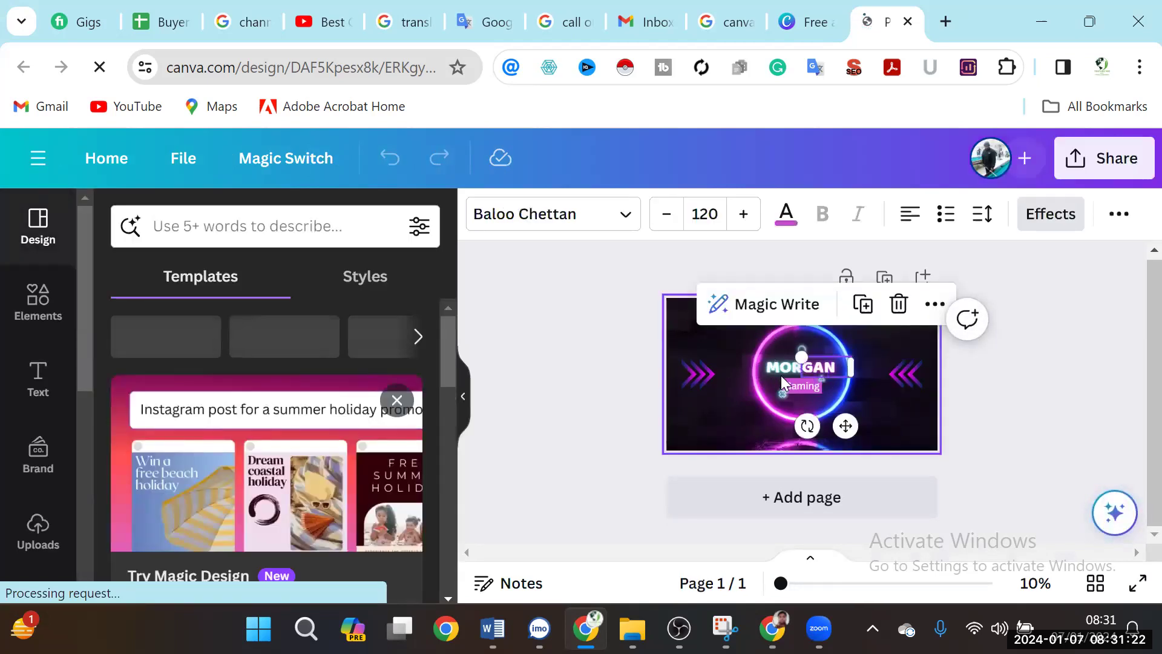
click(781, 372)
drag(444, 327, 449, 439)
scroll(446, 452, down, 10)
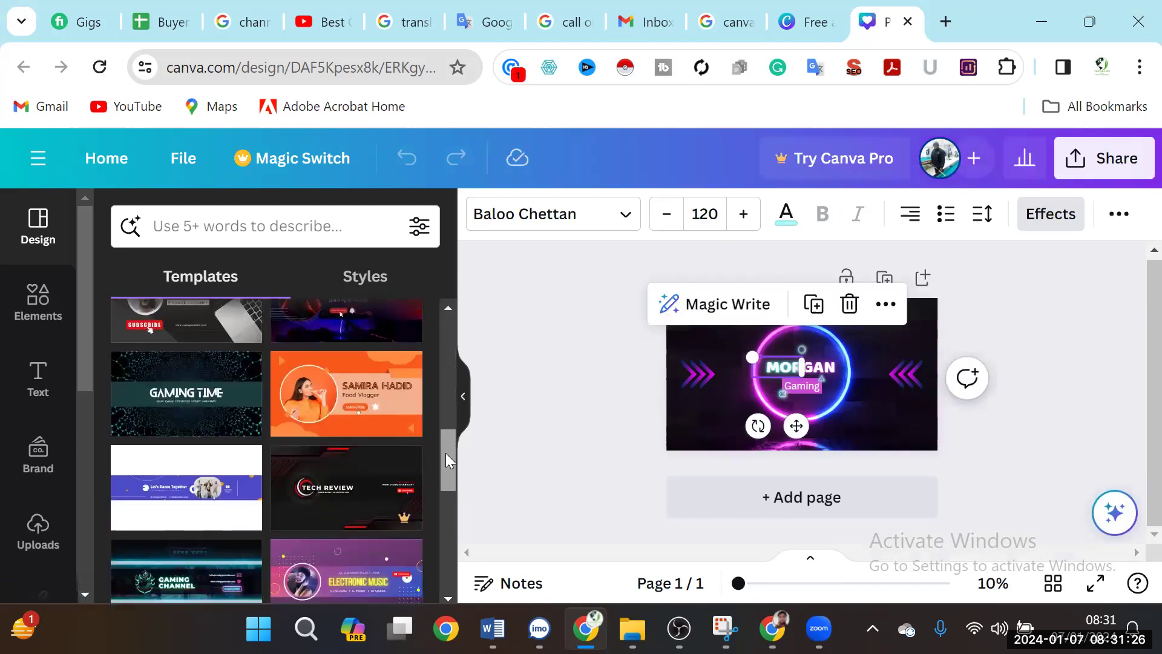
scroll(441, 533, down, 5)
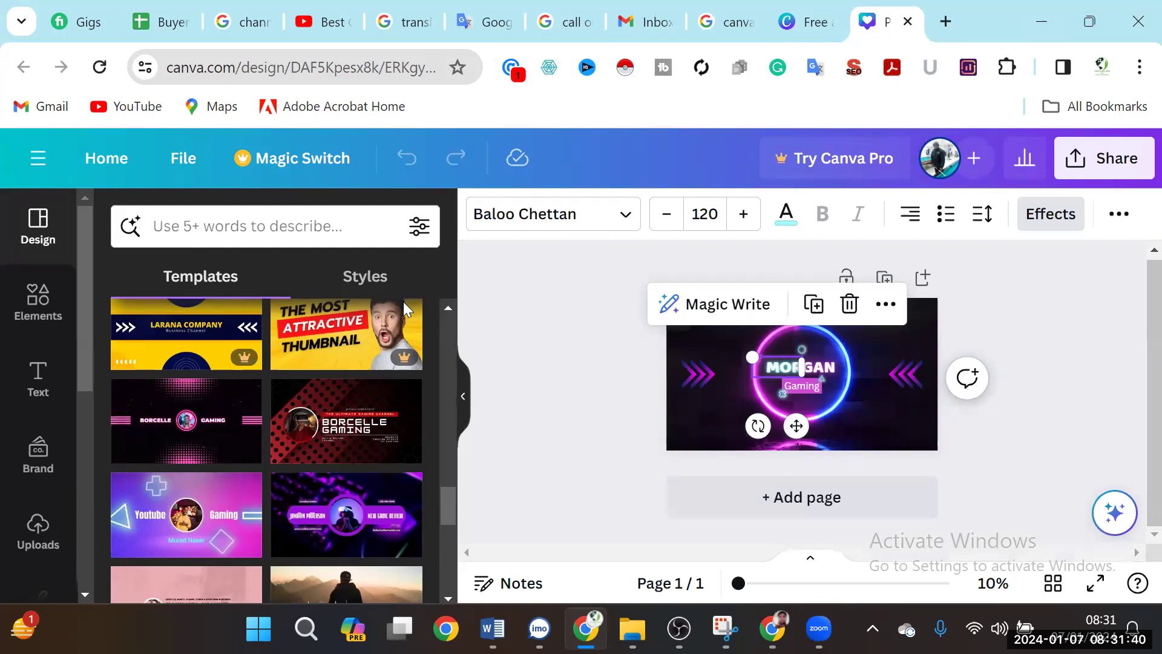
Switch from Canva to the YouTube Studio window and maximise it.
click(1060, 13)
click(772, 630)
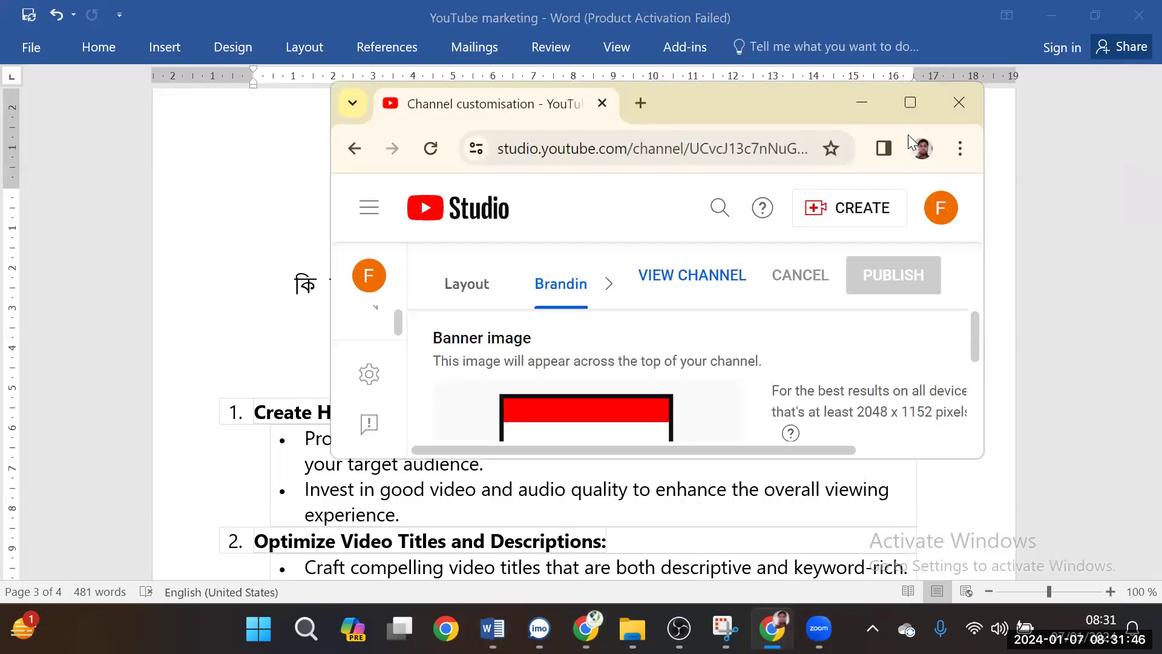
click(911, 104)
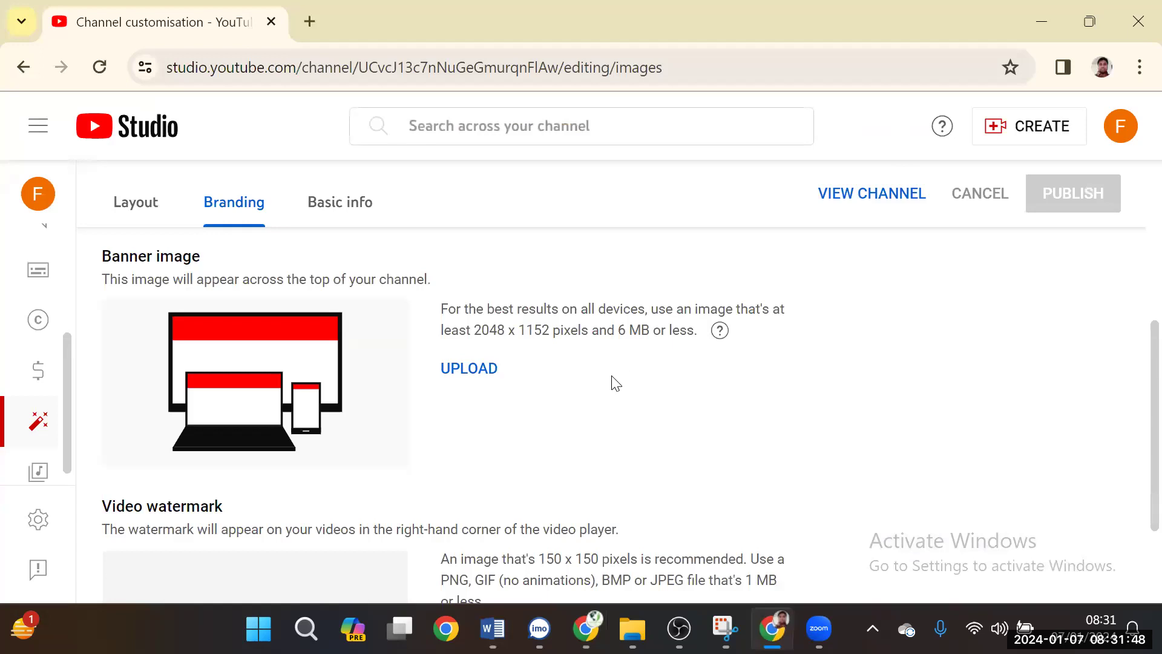
Review the banner image and video watermark requirements in the channel's branding settings.
scroll(568, 376, down, 2)
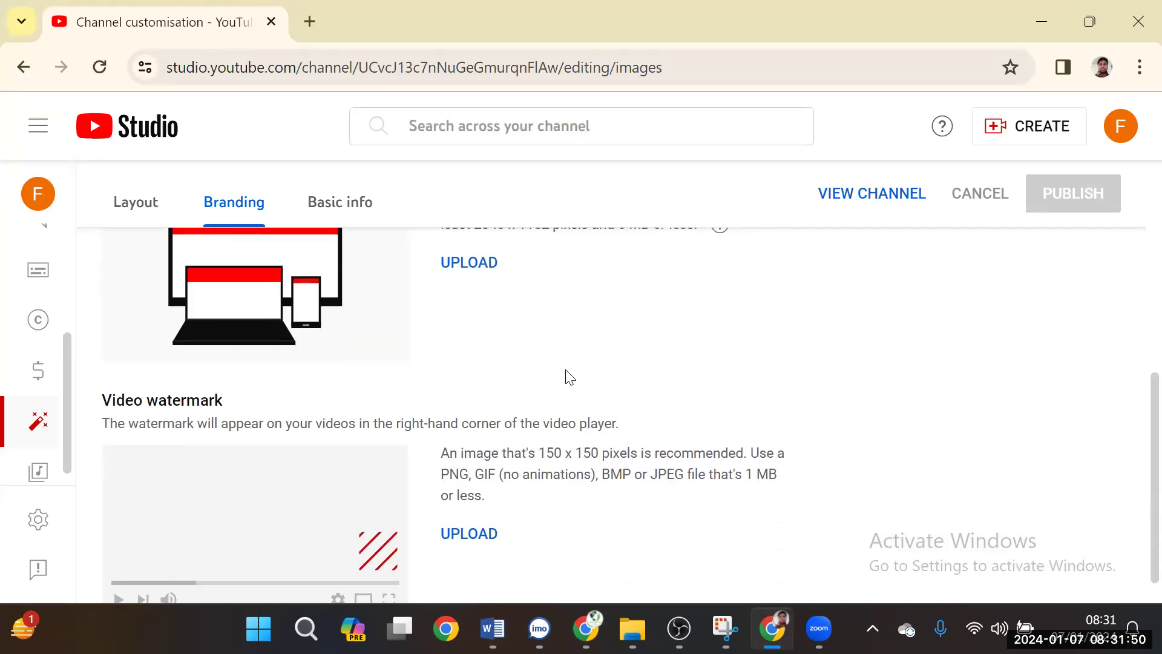
scroll(569, 376, down, 1)
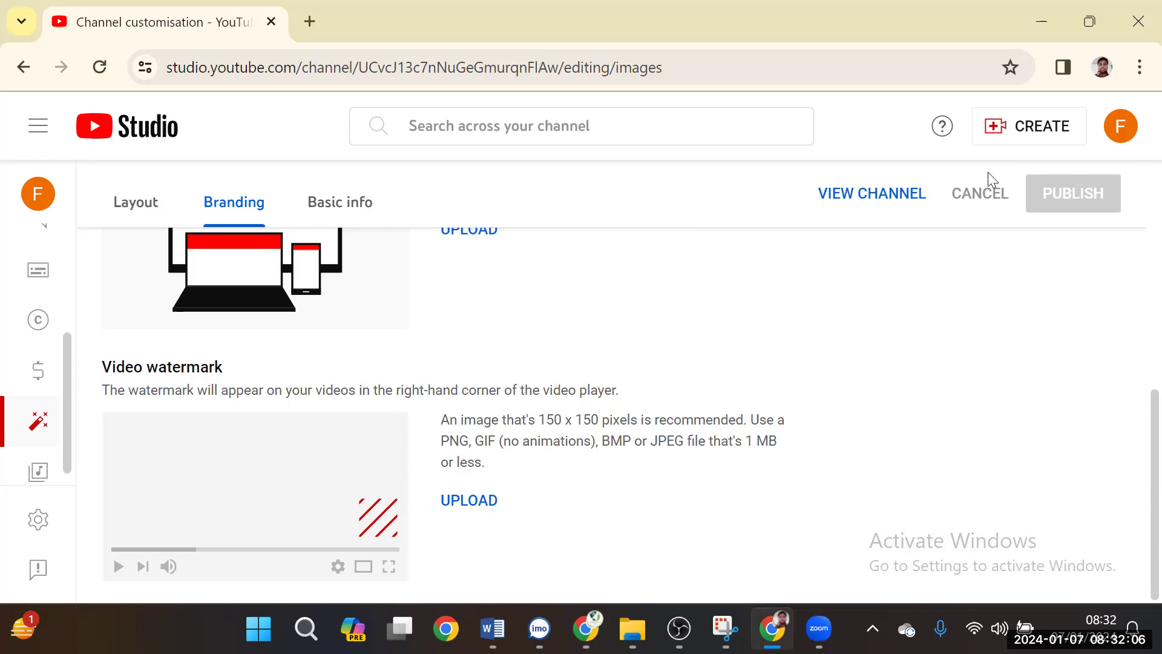
scroll(918, 398, up, 7)
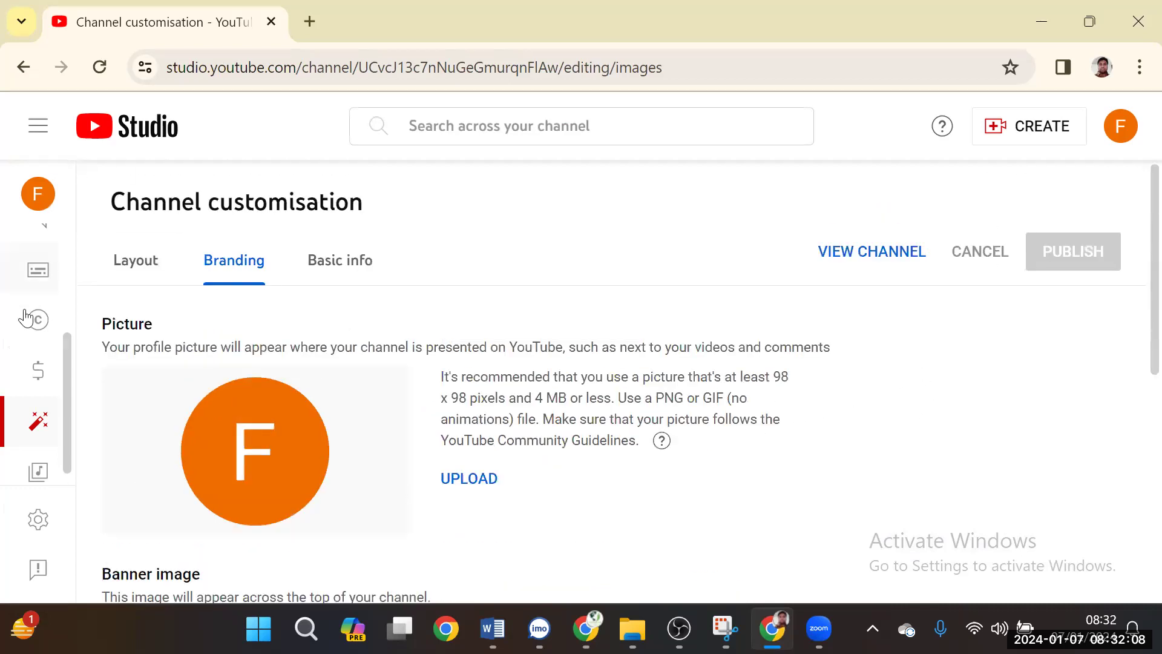
Open the channel's basic info settings and review the name and handle fields.
click(364, 278)
scroll(423, 302, down, 4)
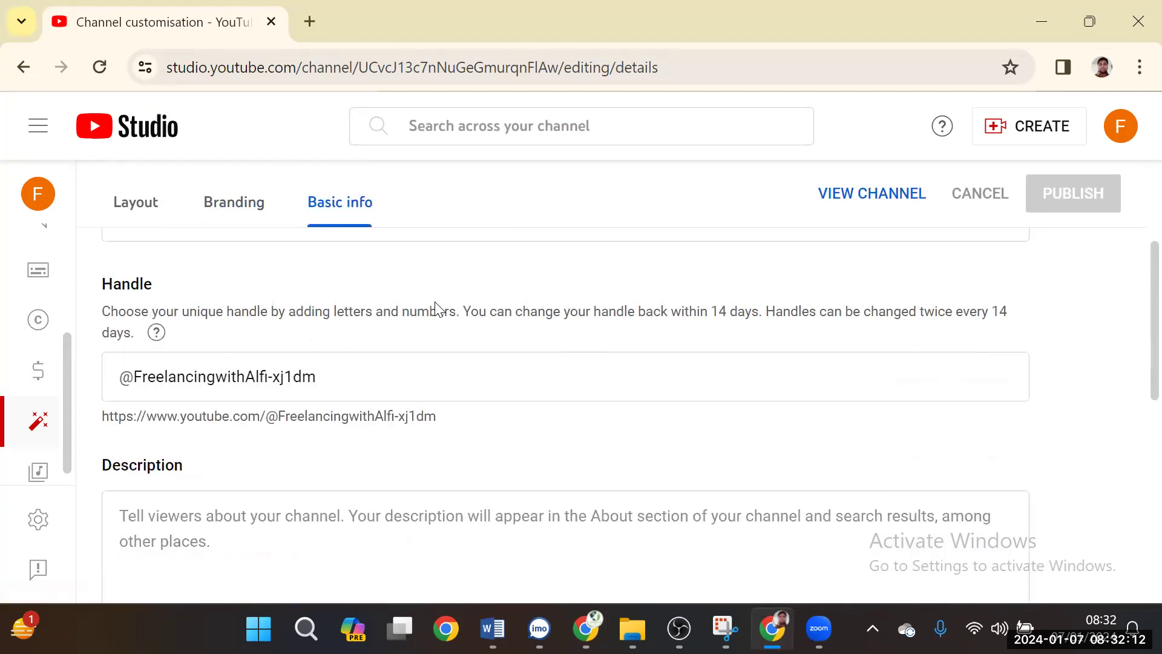
scroll(427, 370, up, 3)
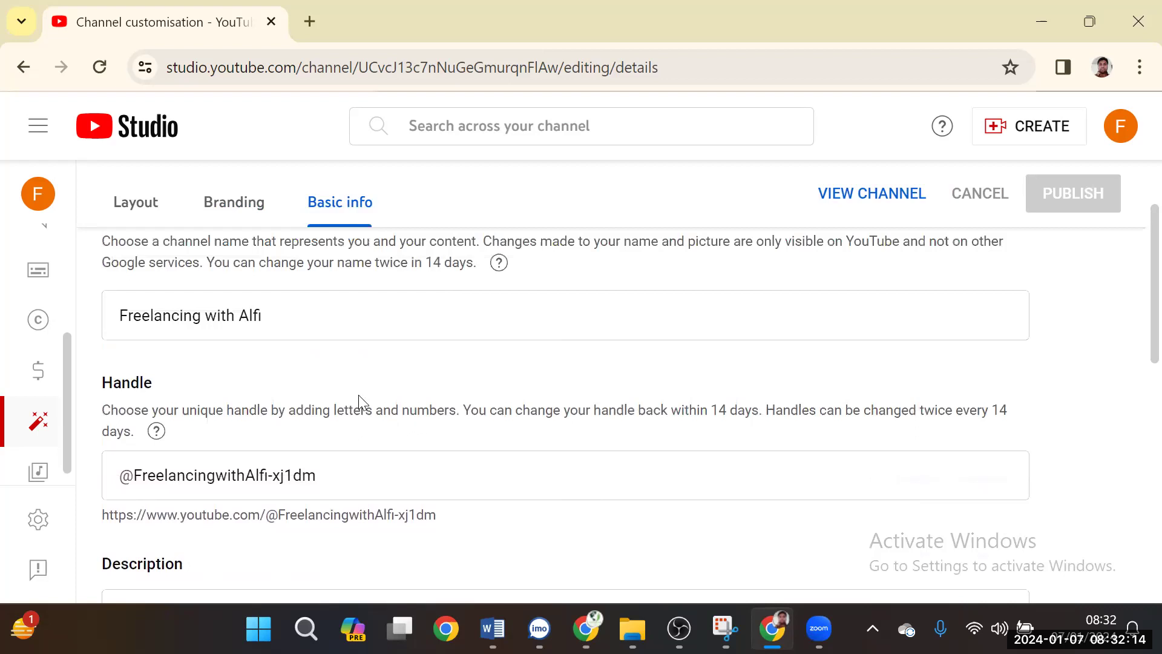
scroll(311, 363, up, 2)
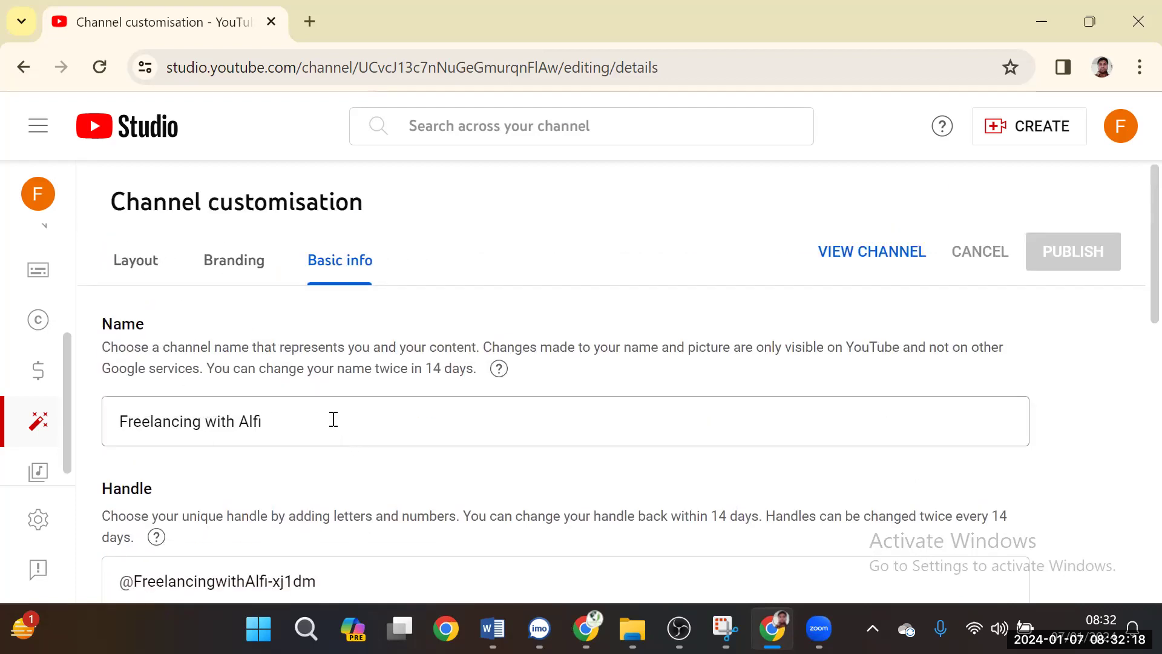
scroll(263, 410, down, 2)
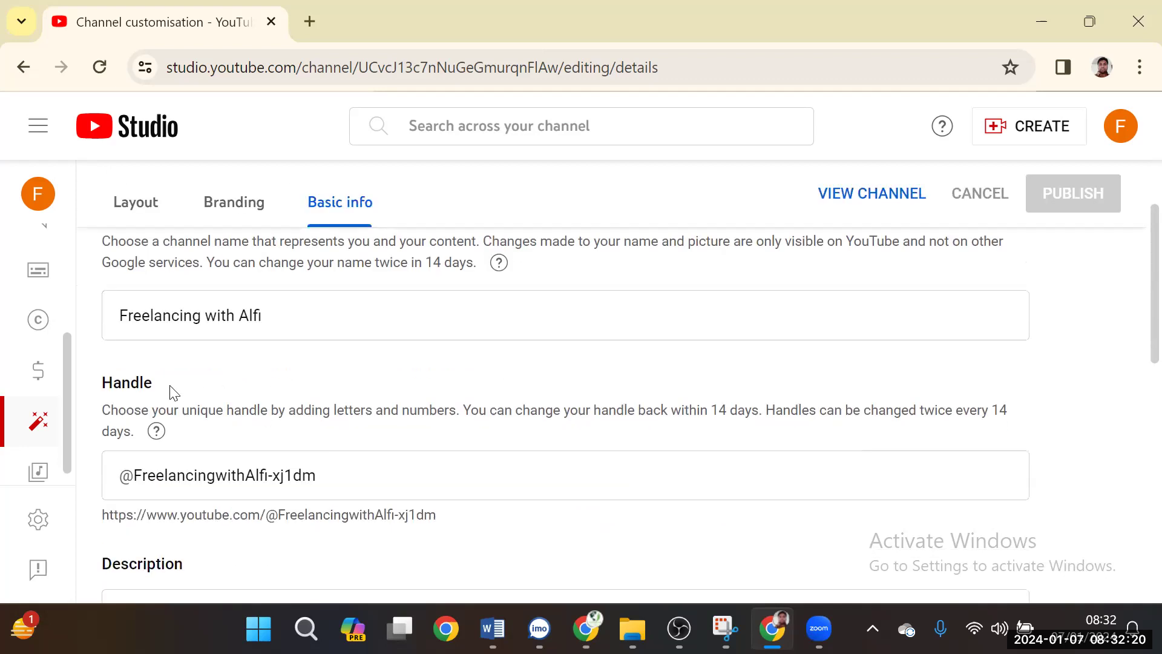
Replace the random suffix at the end of the channel handle with 01.
click(321, 478)
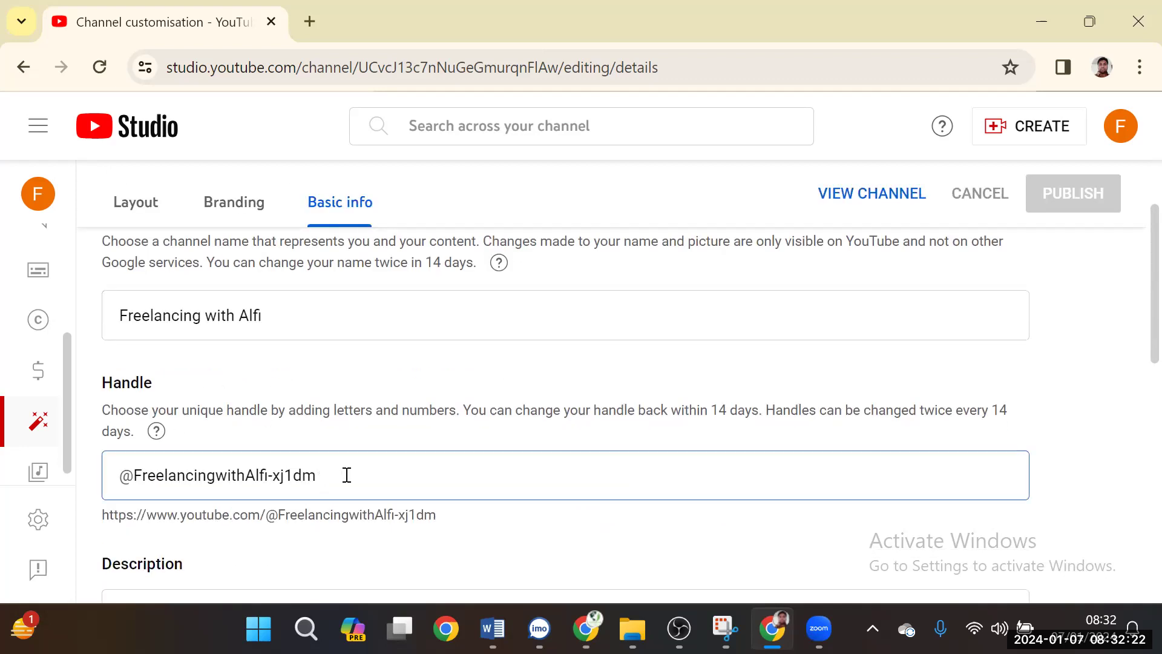
key(BackSpace)
key(BackSpace)
key(BackSpace)
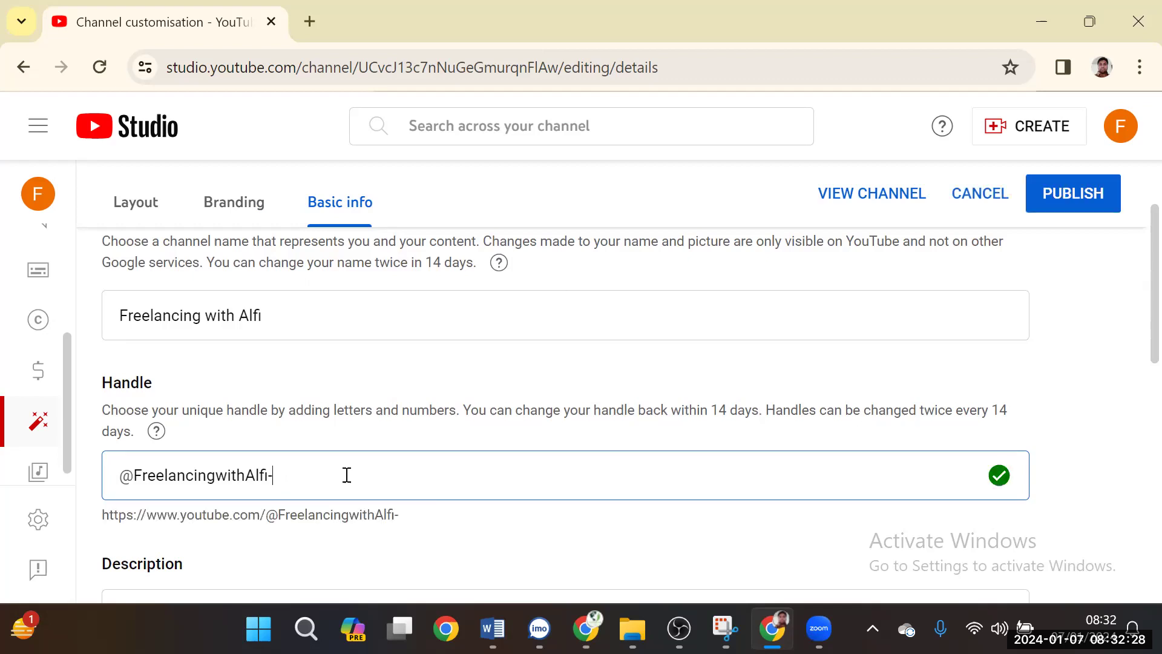
key(BackSpace)
text(01)
Minimise the Canva window and open a new Chrome window with the Digital marketing profile.
scroll(348, 512, down, 2)
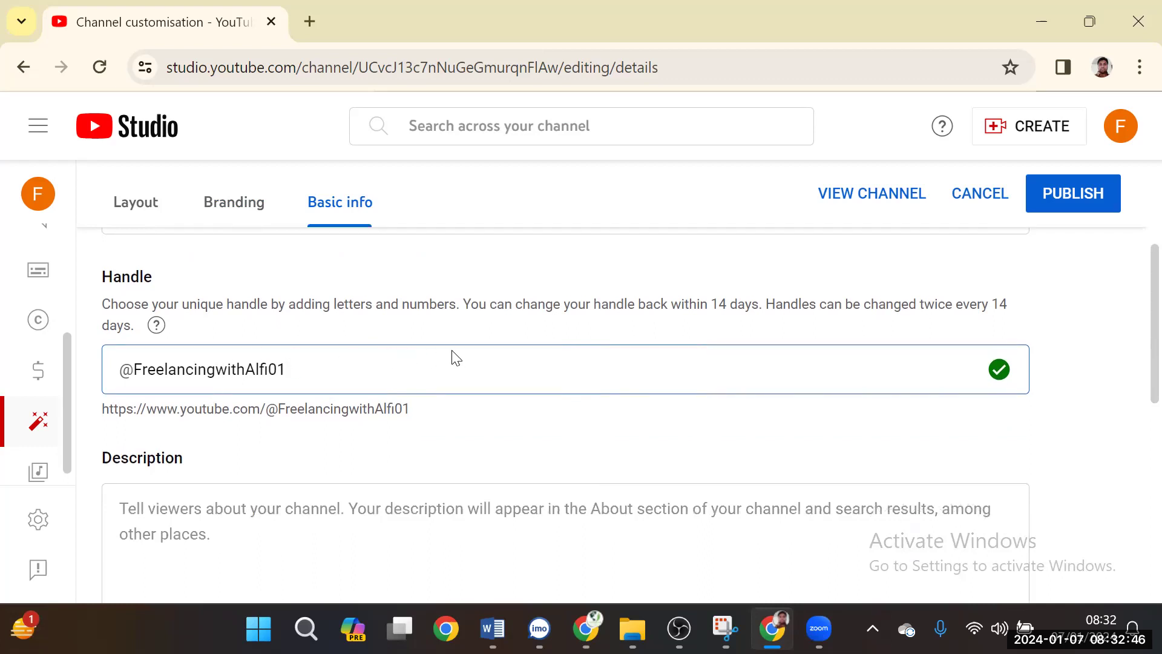
scroll(471, 378, down, 2)
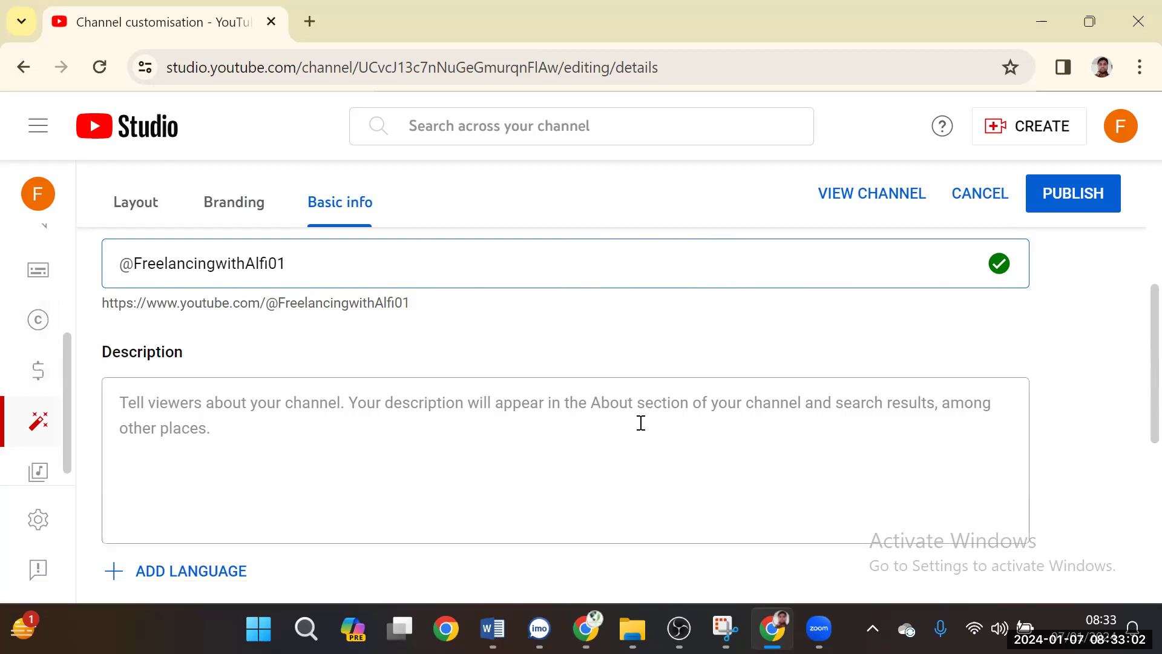
click(586, 628)
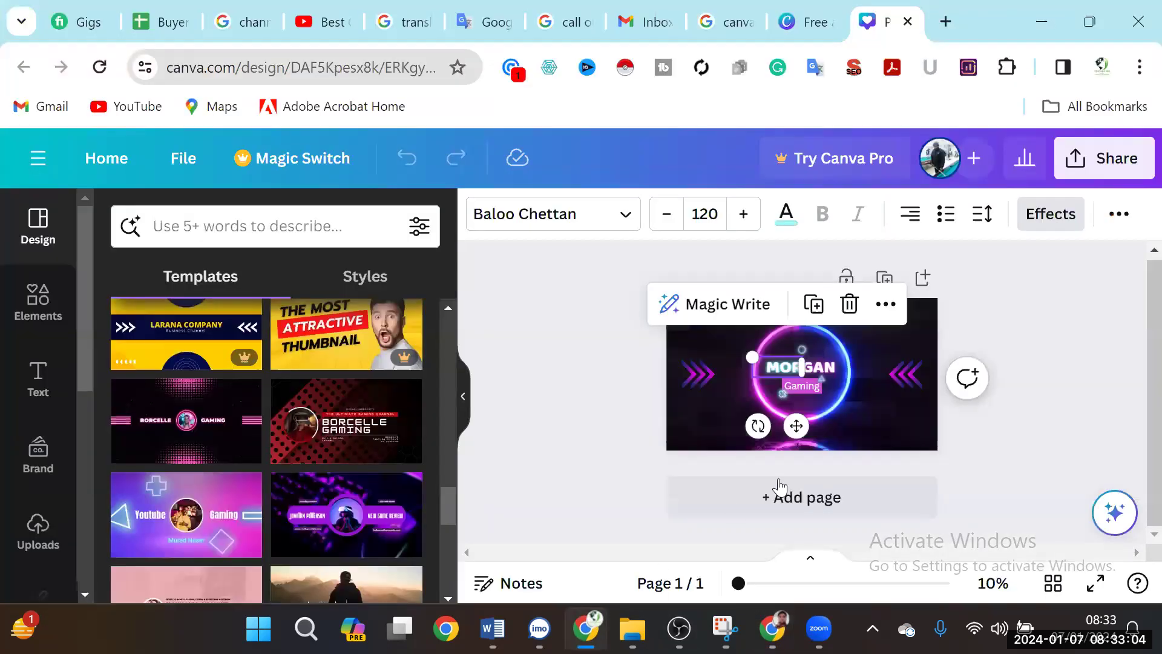
click(1070, 22)
click(446, 628)
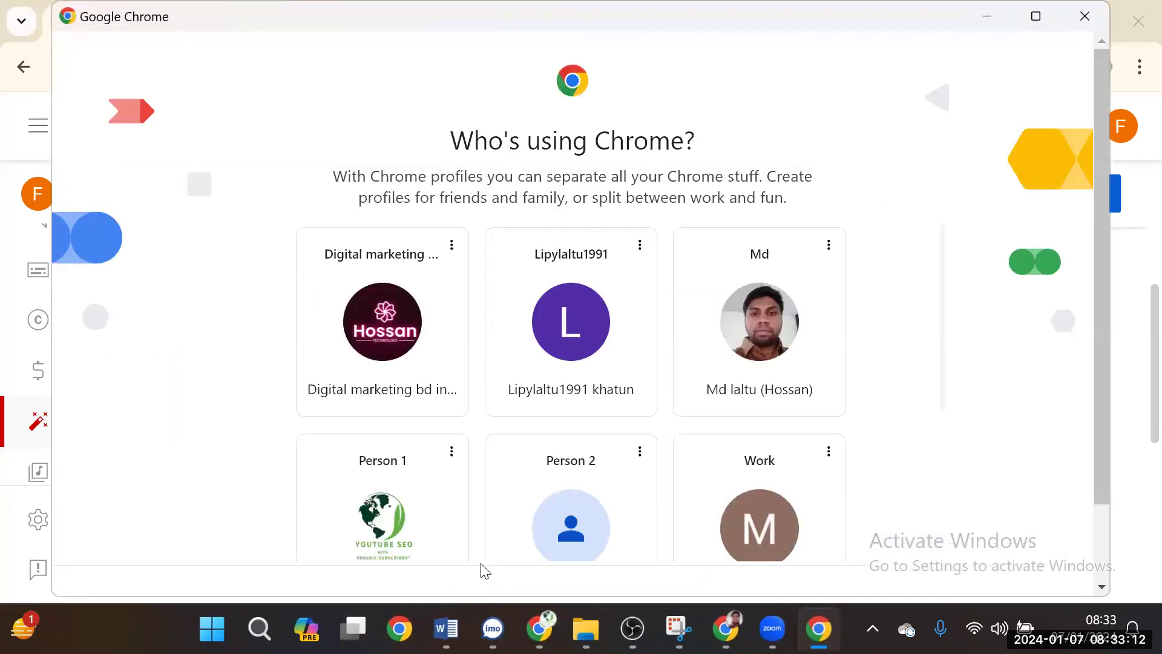
click(382, 366)
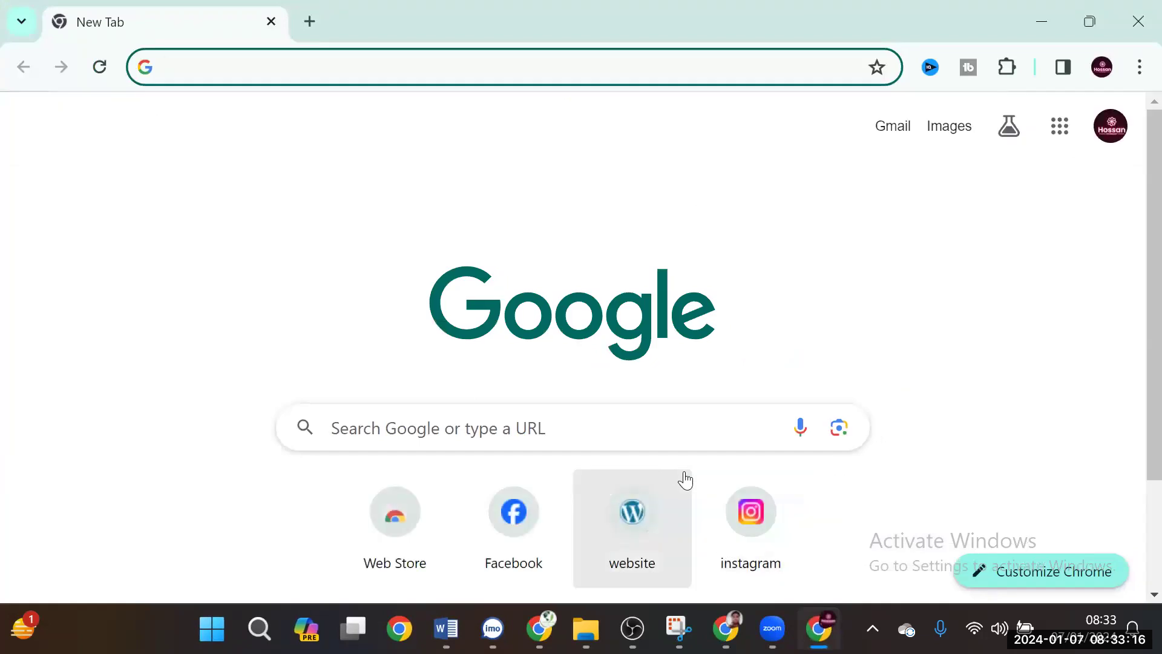
Open the Hossan Technology YouTube channel and go to its YouTube Studio dashboard.
scroll(682, 478, down, 3)
click(599, 492)
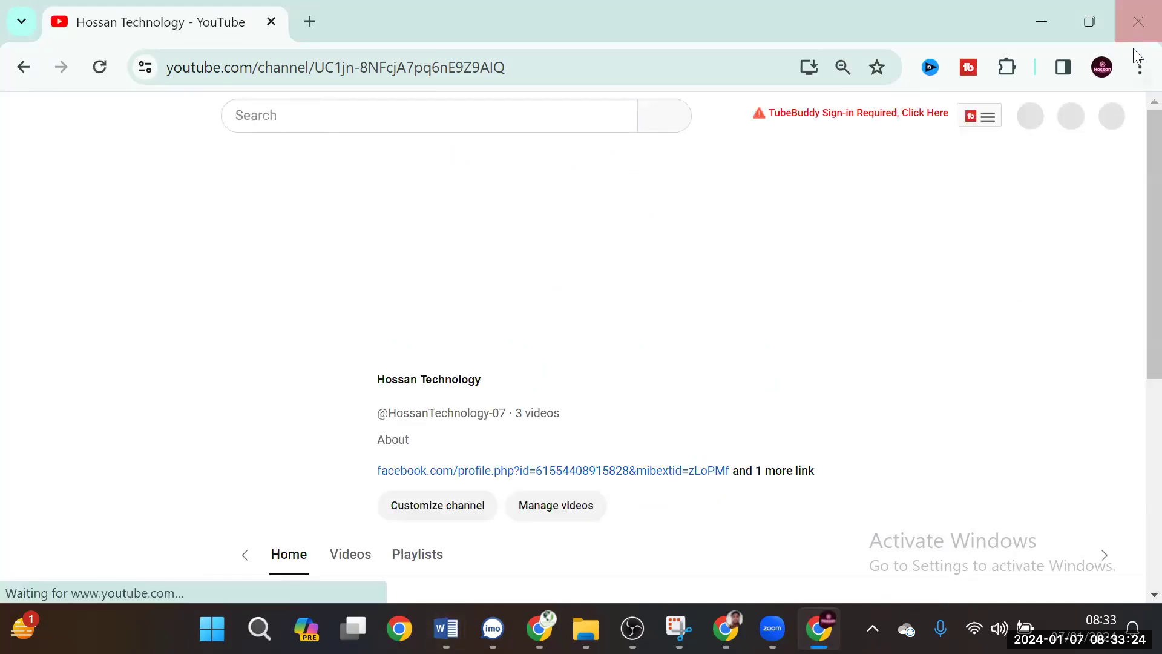
click(1108, 66)
scroll(948, 345, down, 2)
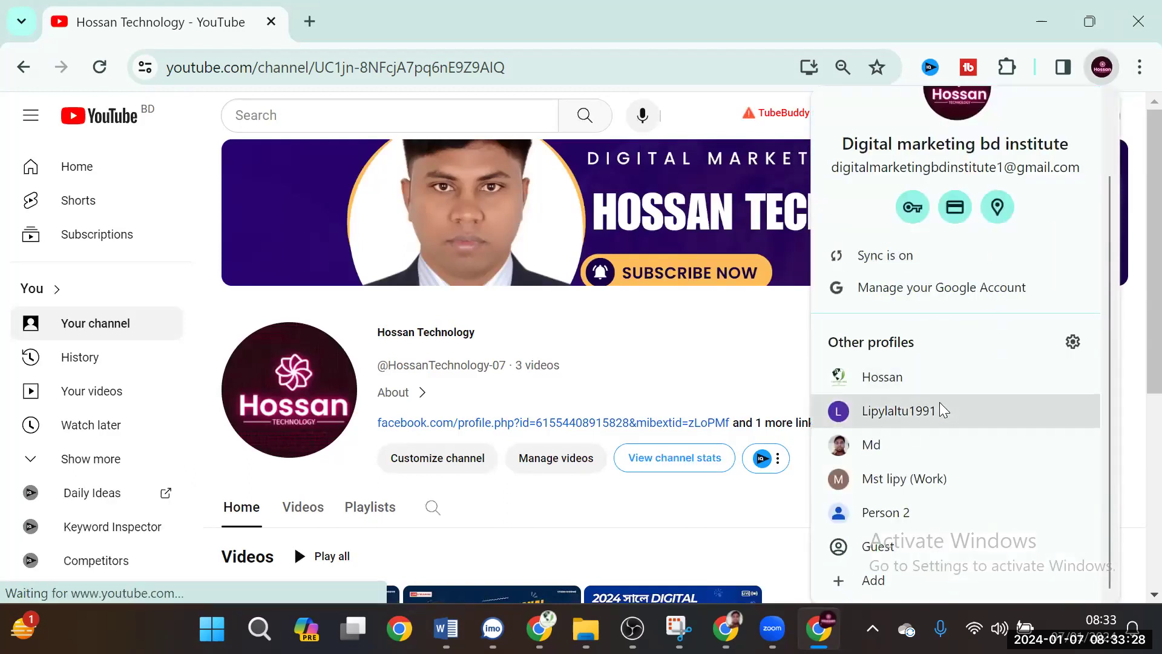
click(1106, 68)
click(1108, 117)
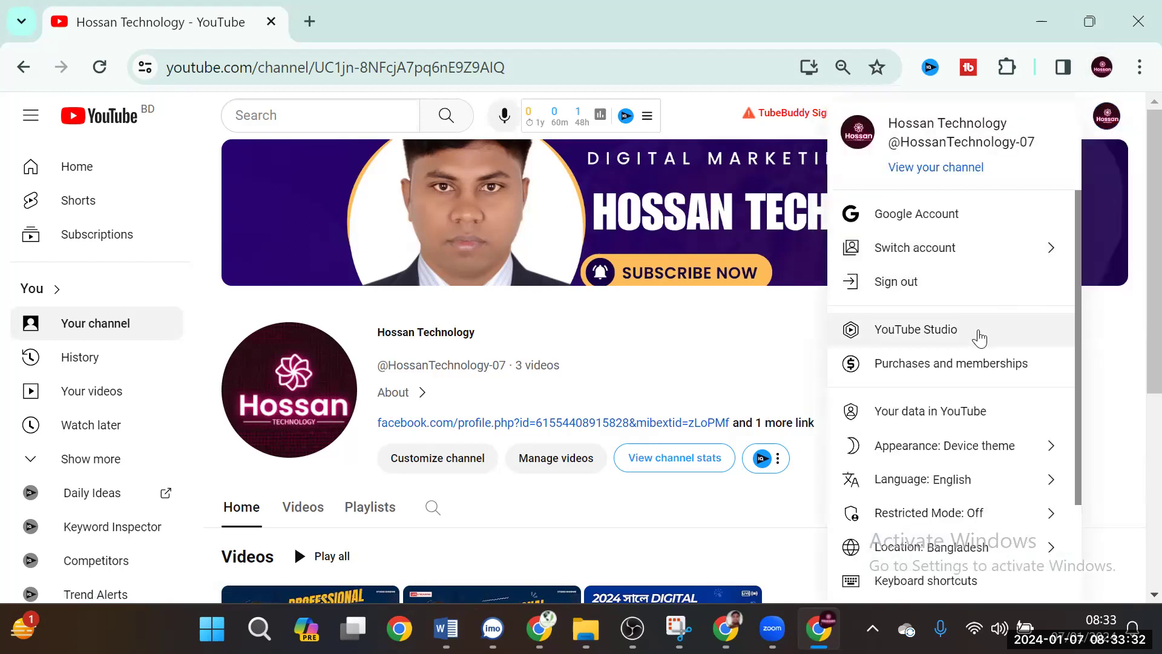
click(978, 335)
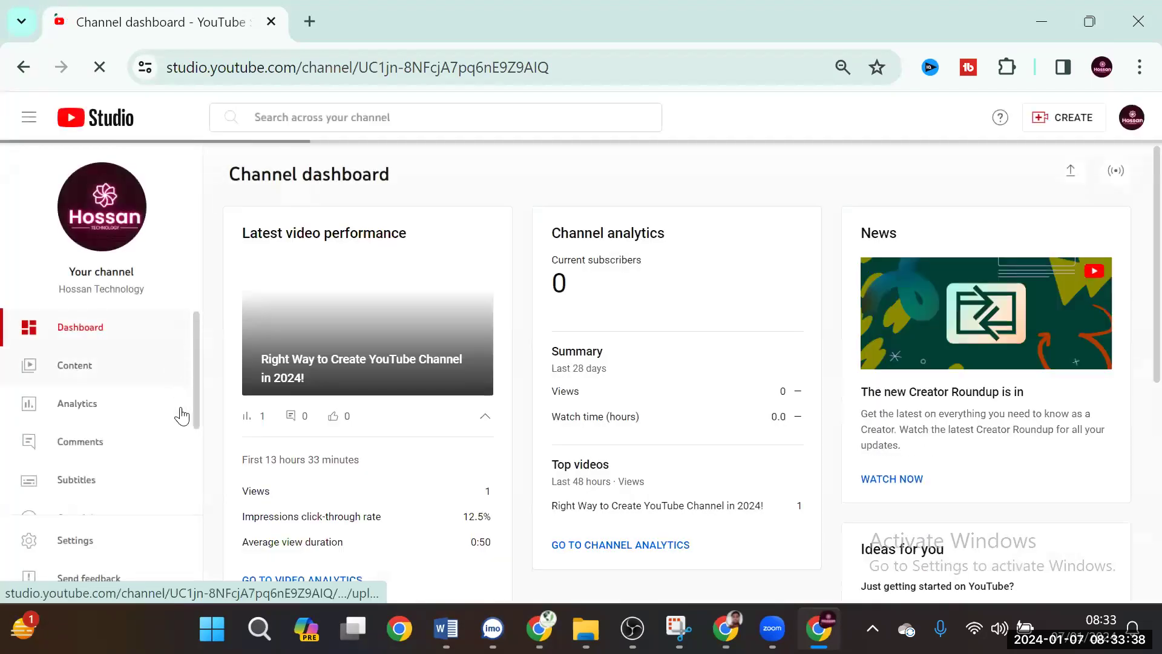
Open the Hossan Technology channel's customization settings and display its basic info.
scroll(197, 385, down, 2)
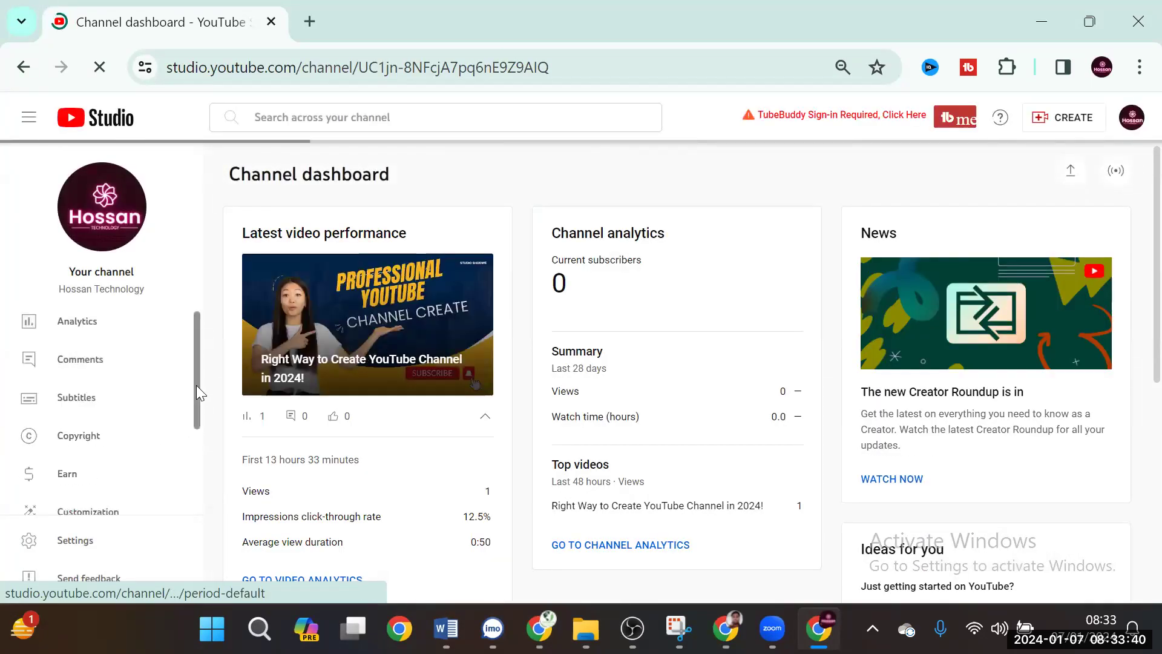
scroll(160, 406, up, 1)
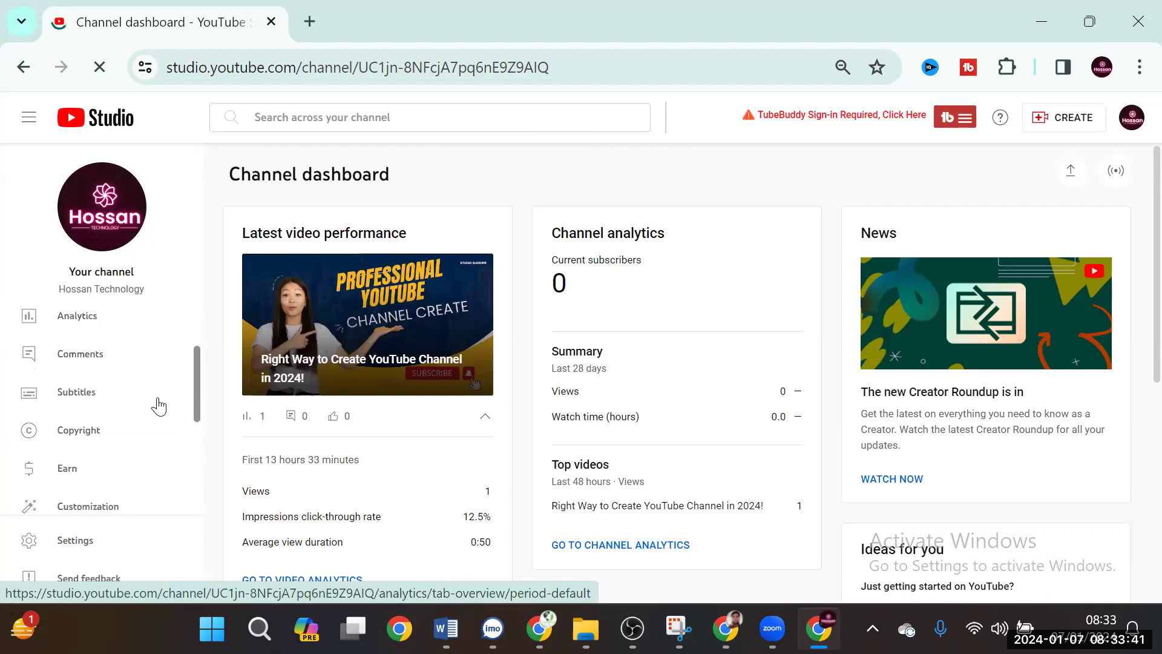
click(131, 502)
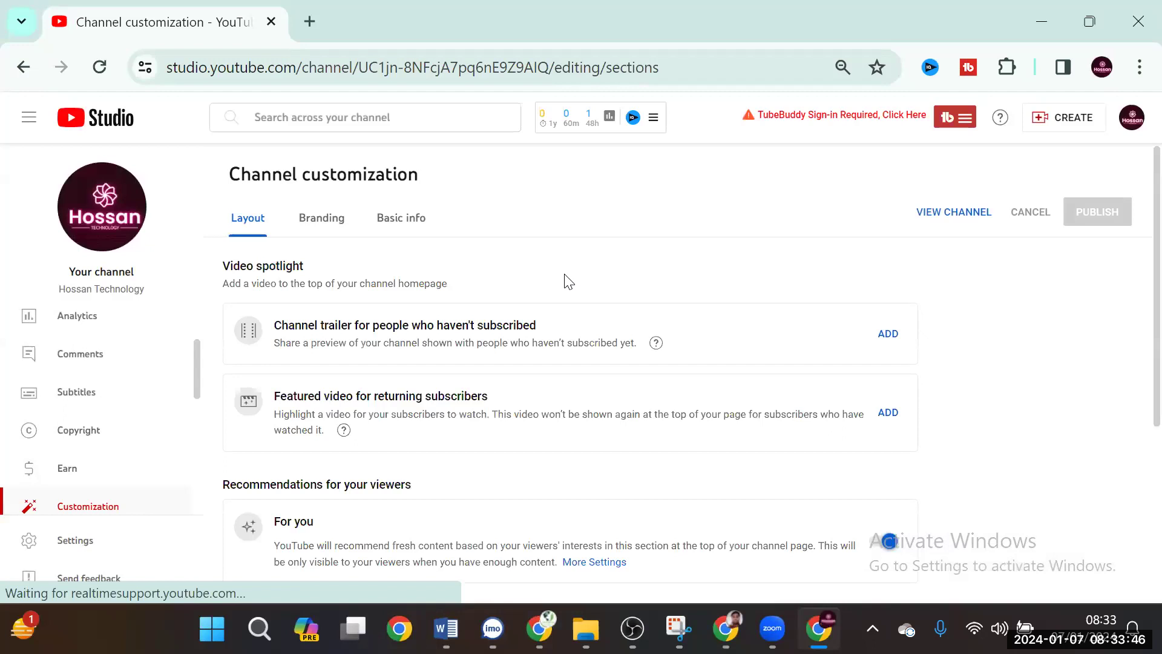
scroll(572, 367, down, 3)
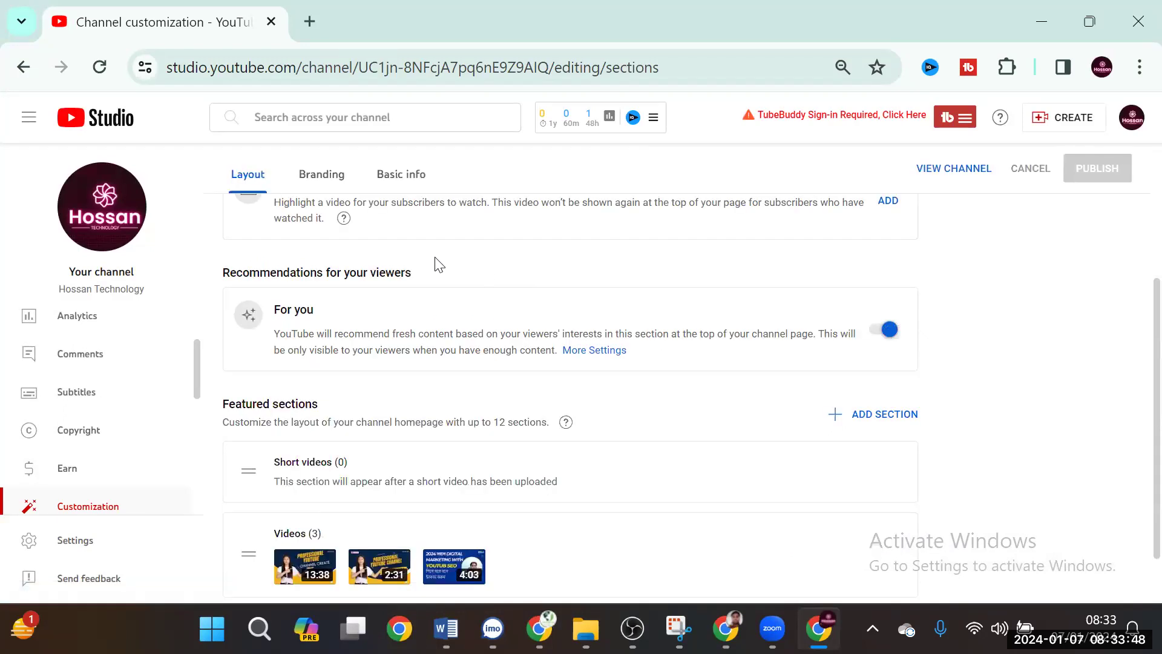
click(400, 176)
Read through the Hossan Technology channel description, including its course list, social media links and contact section.
scroll(511, 348, down, 2)
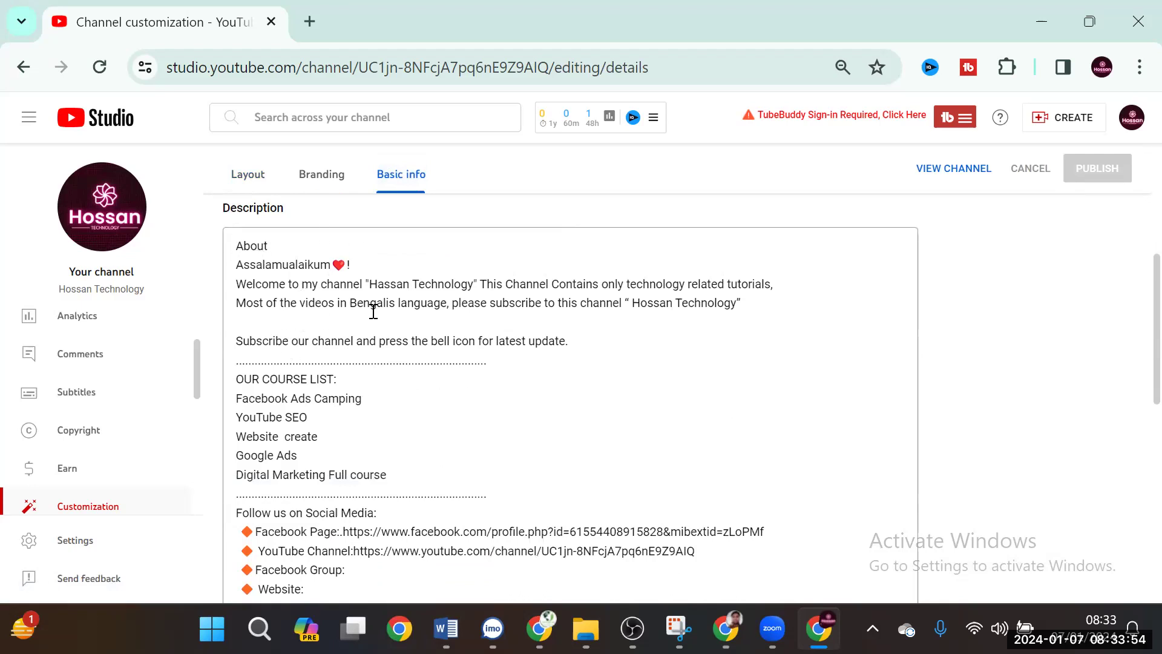
scroll(370, 308, down, 2)
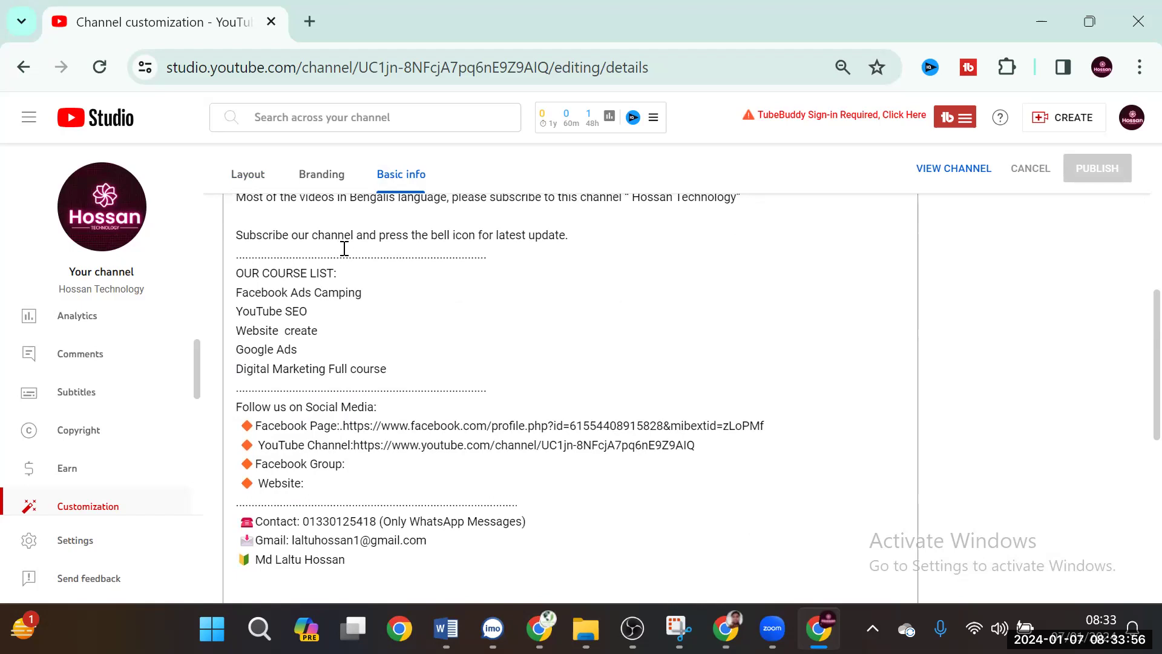
scroll(339, 363, down, 2)
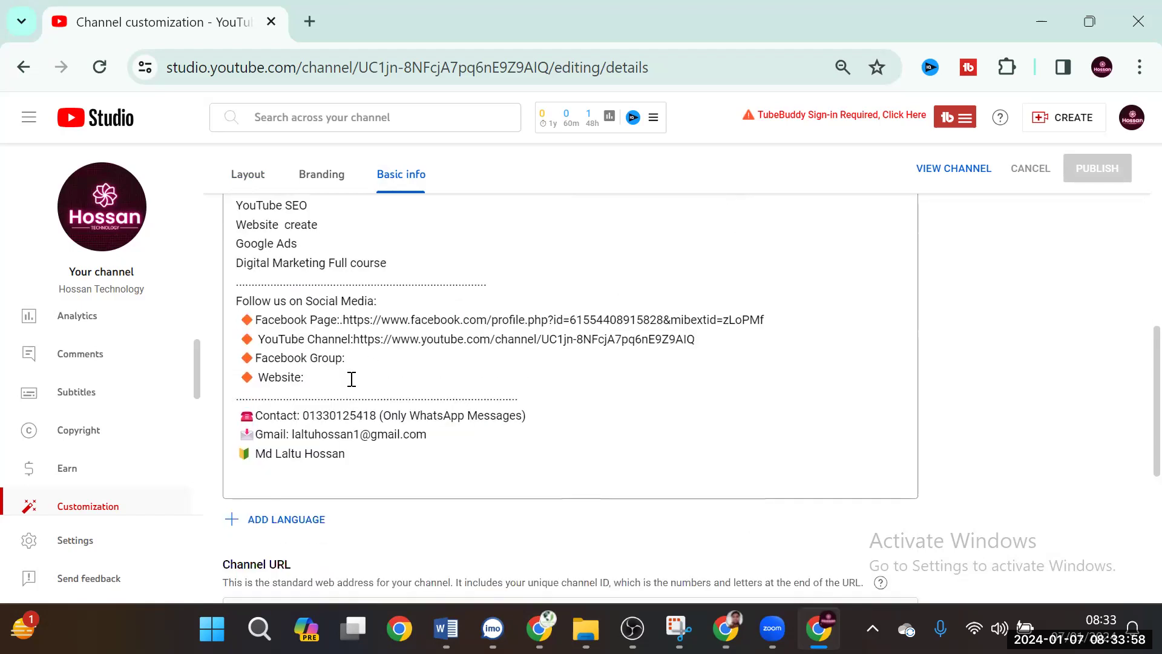
scroll(606, 435, down, 2)
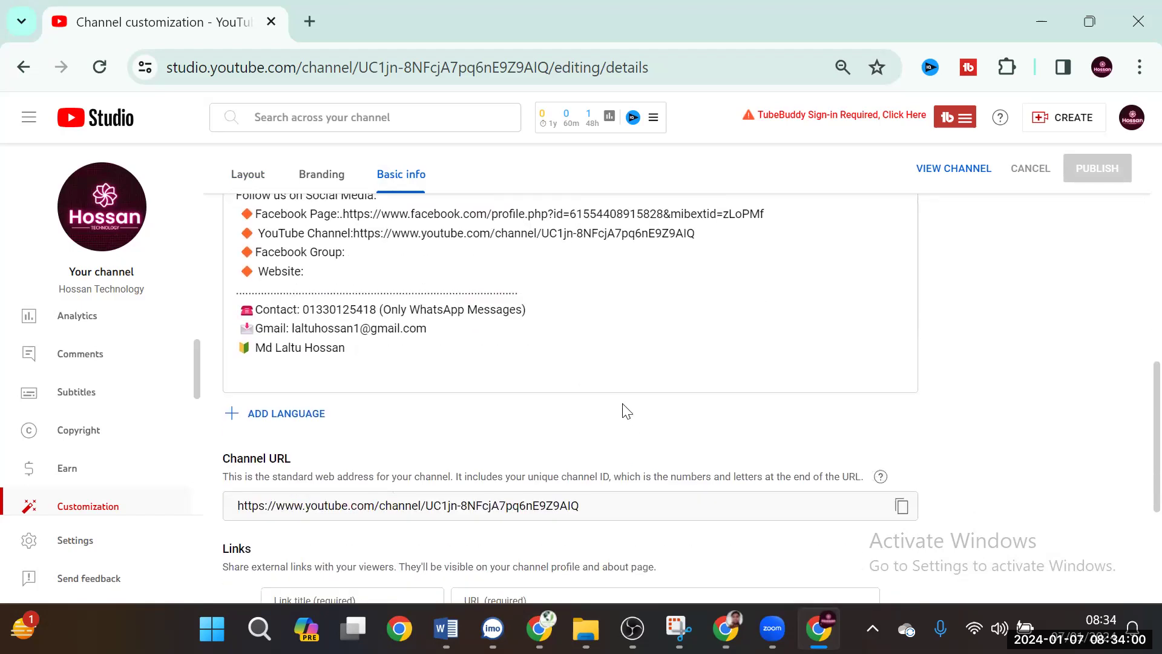
scroll(623, 407, up, 6)
scroll(623, 408, up, 1)
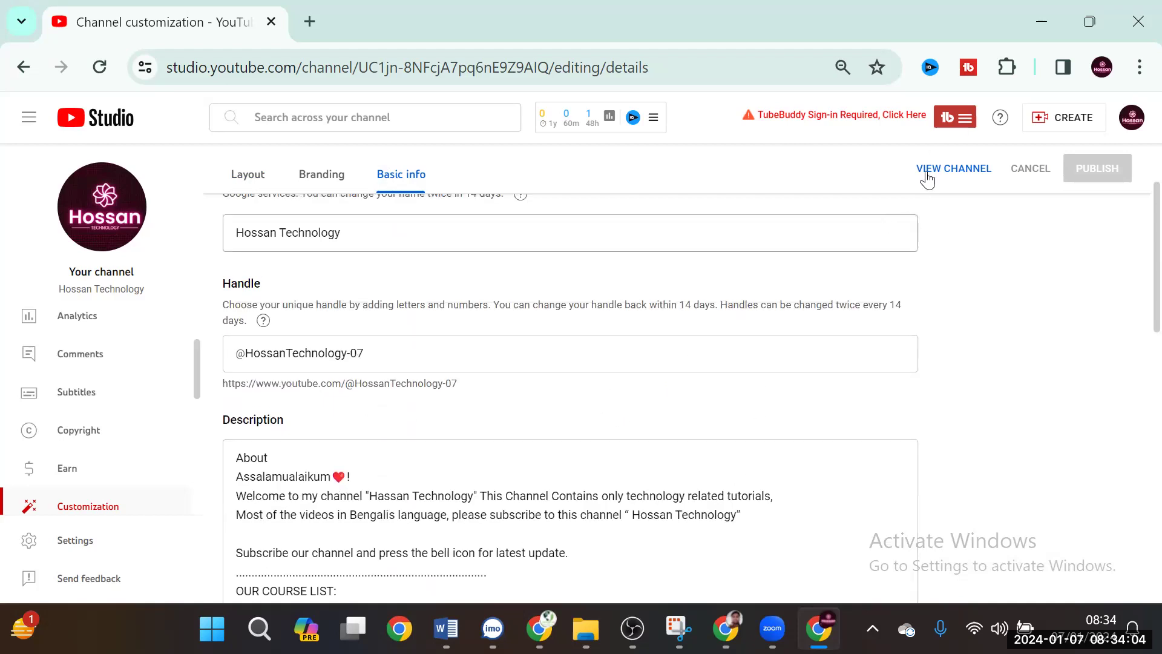
Close the Hossan Technology window and add a blank link entry with title and URL fields to the new channel's basic info.
click(1138, 17)
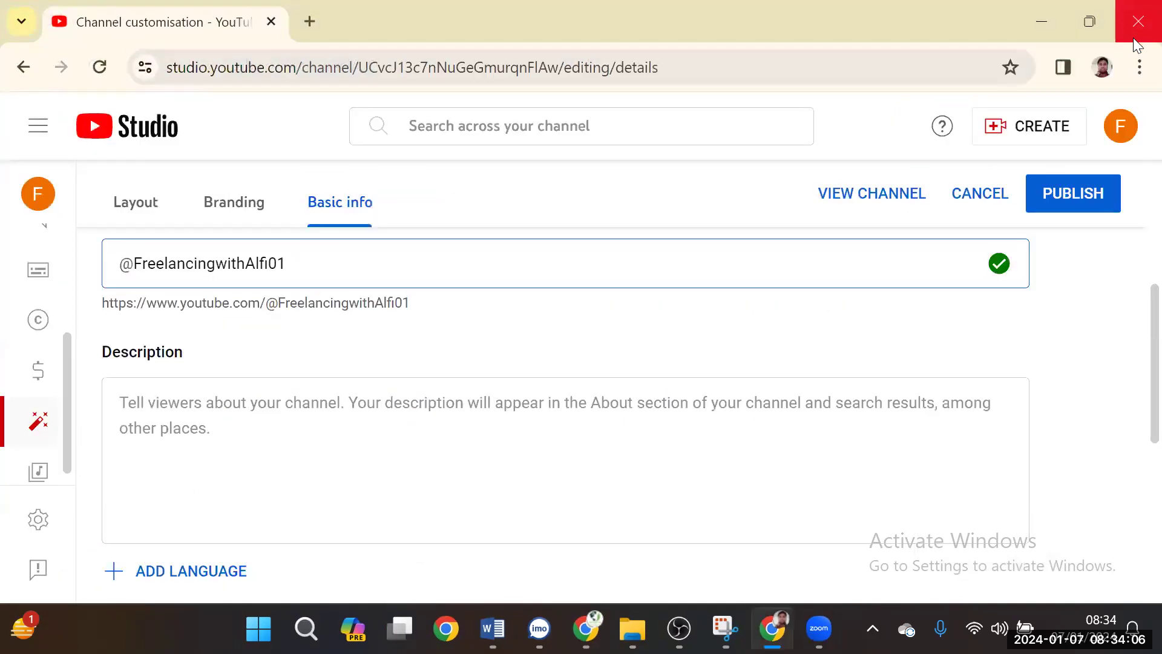
scroll(563, 371, down, 5)
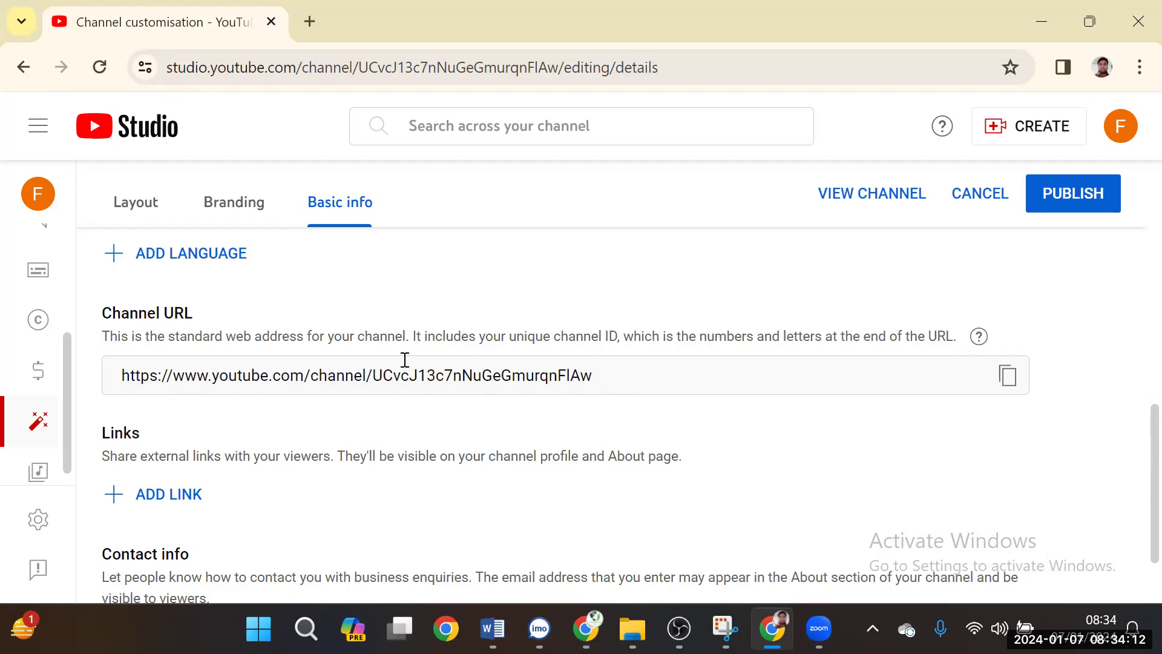
scroll(490, 336, down, 2)
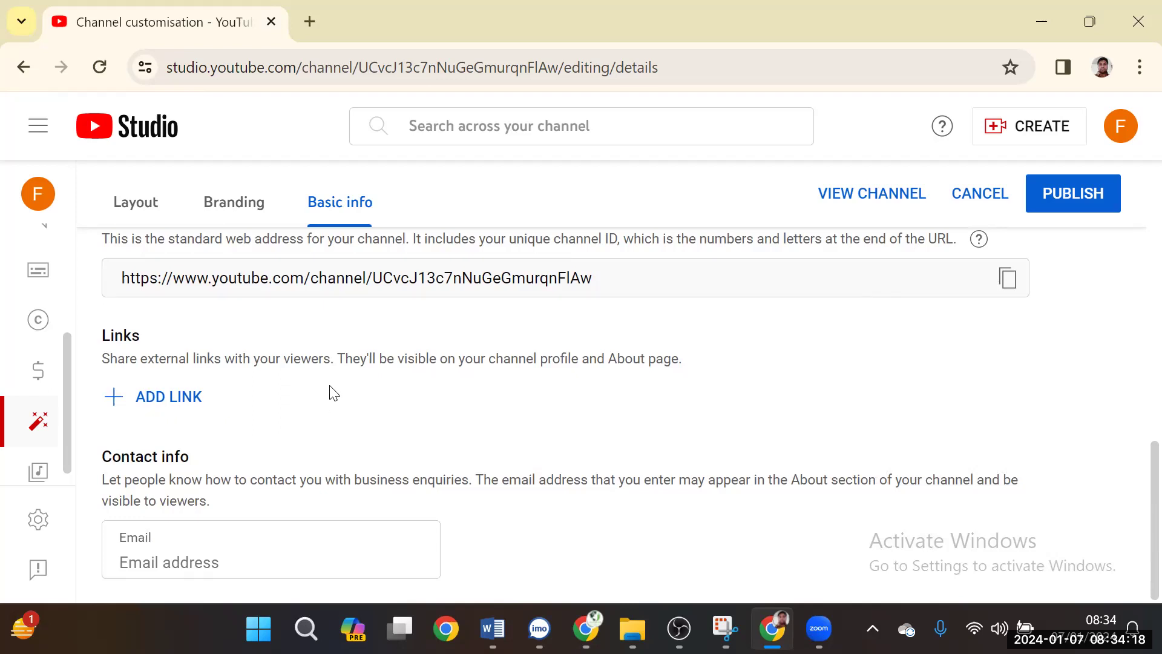
click(145, 401)
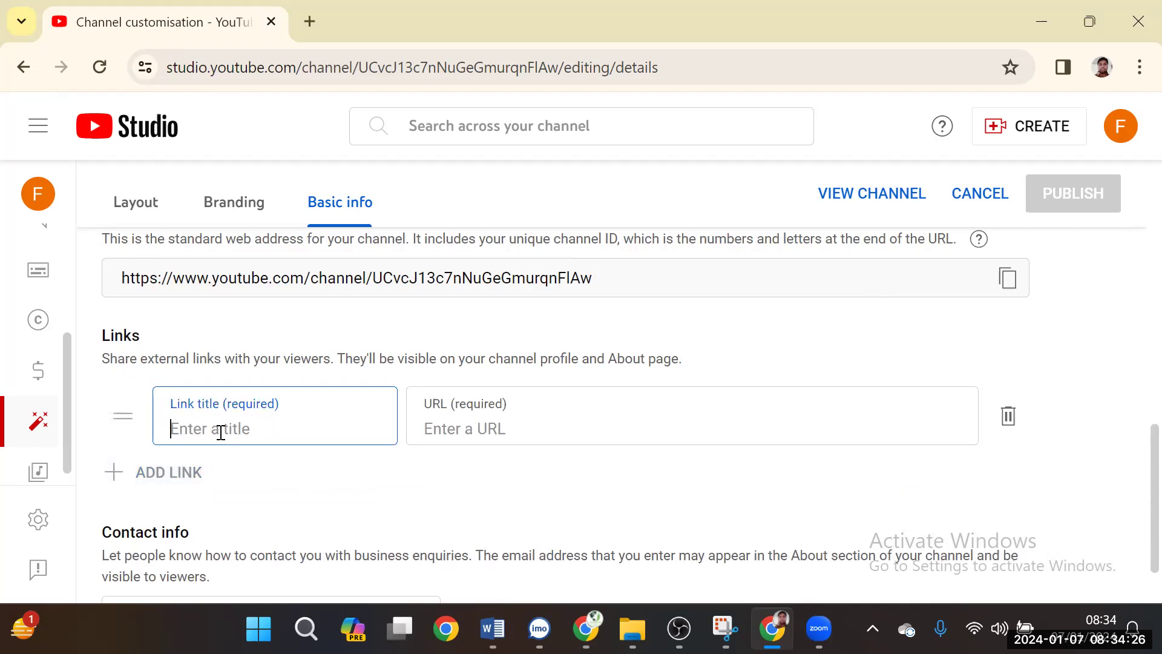
click(558, 428)
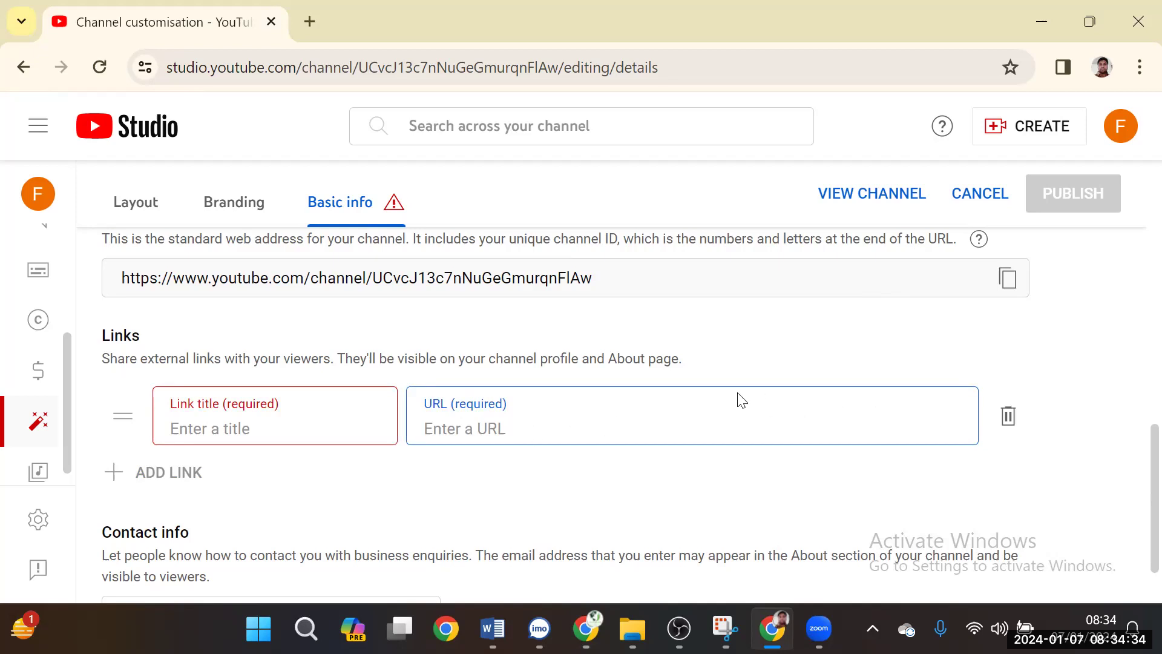
Try to add a second link entry below the blank one in the channel's Links section.
scroll(739, 397, down, 1)
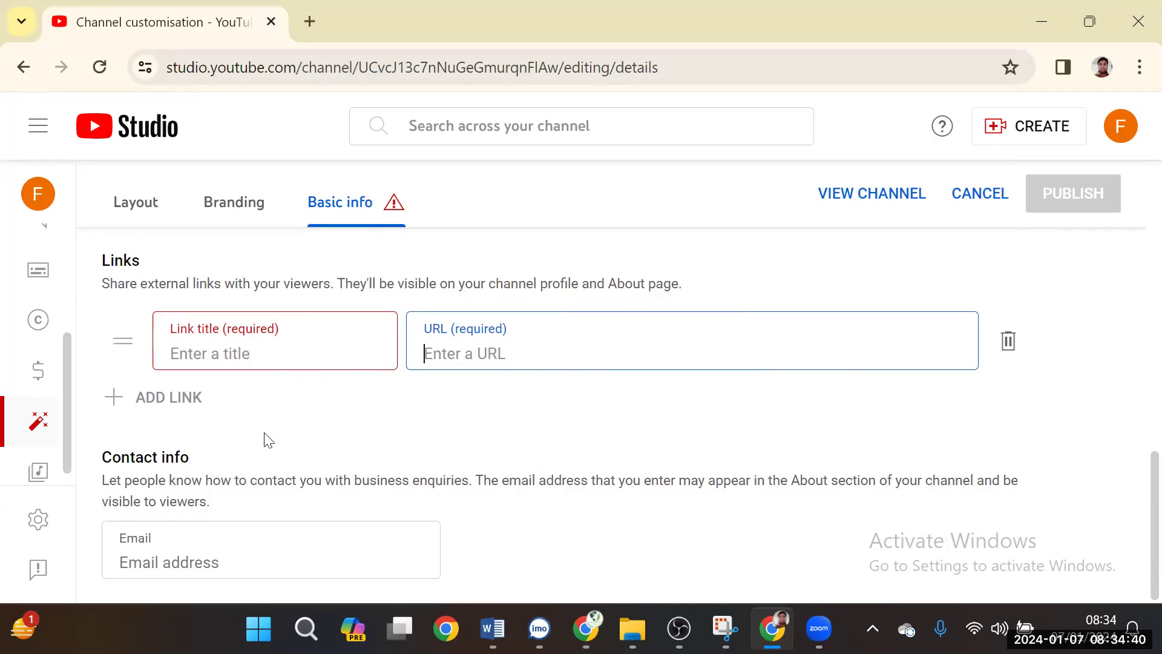
click(161, 397)
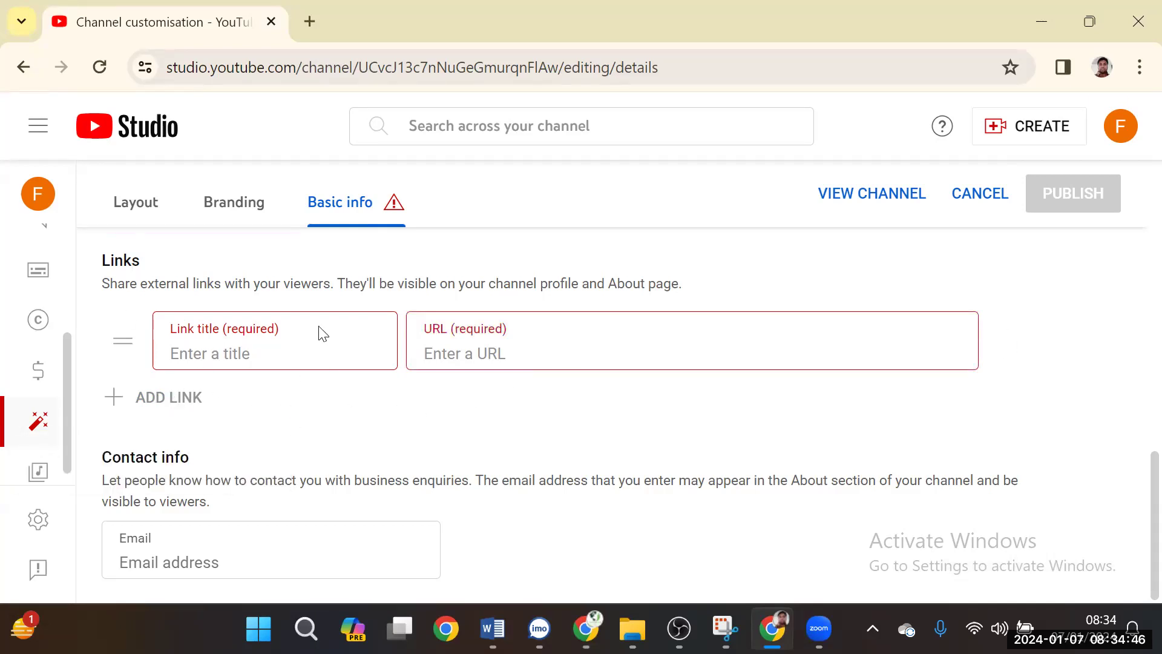
click(161, 398)
Show the channel's layout customisation settings with the featured sections.
click(236, 213)
click(154, 211)
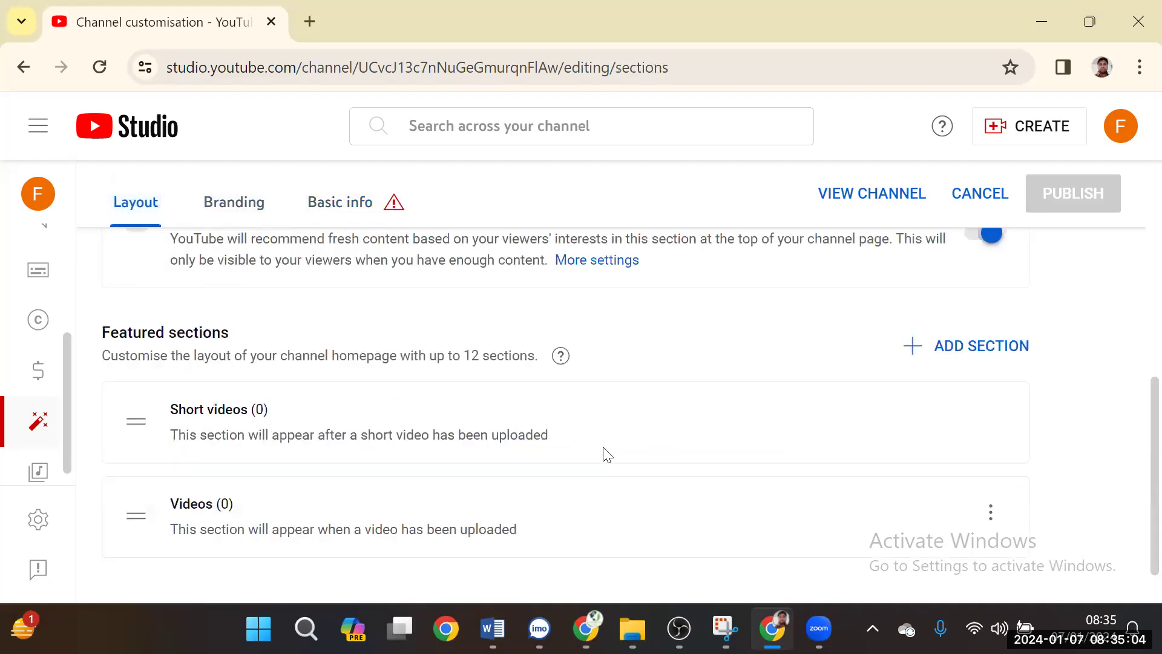